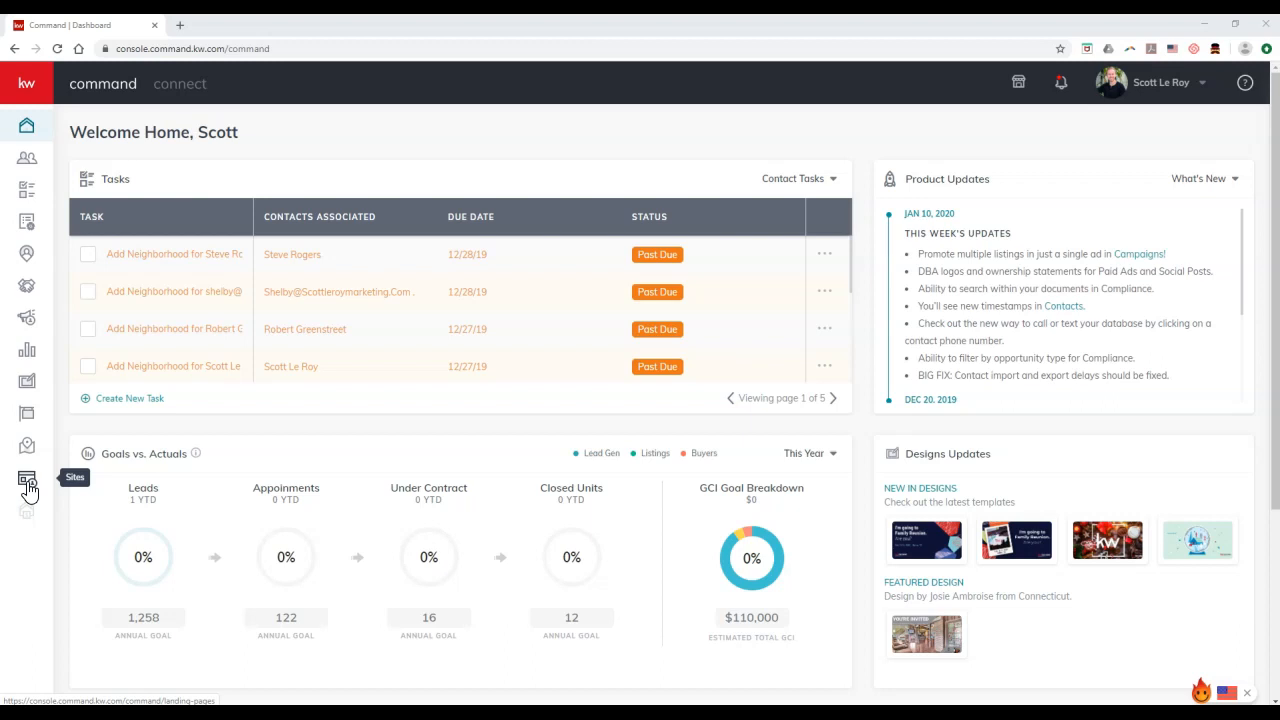
Go to the Sites landing pages list and begin creating a new site
left_click(28, 486)
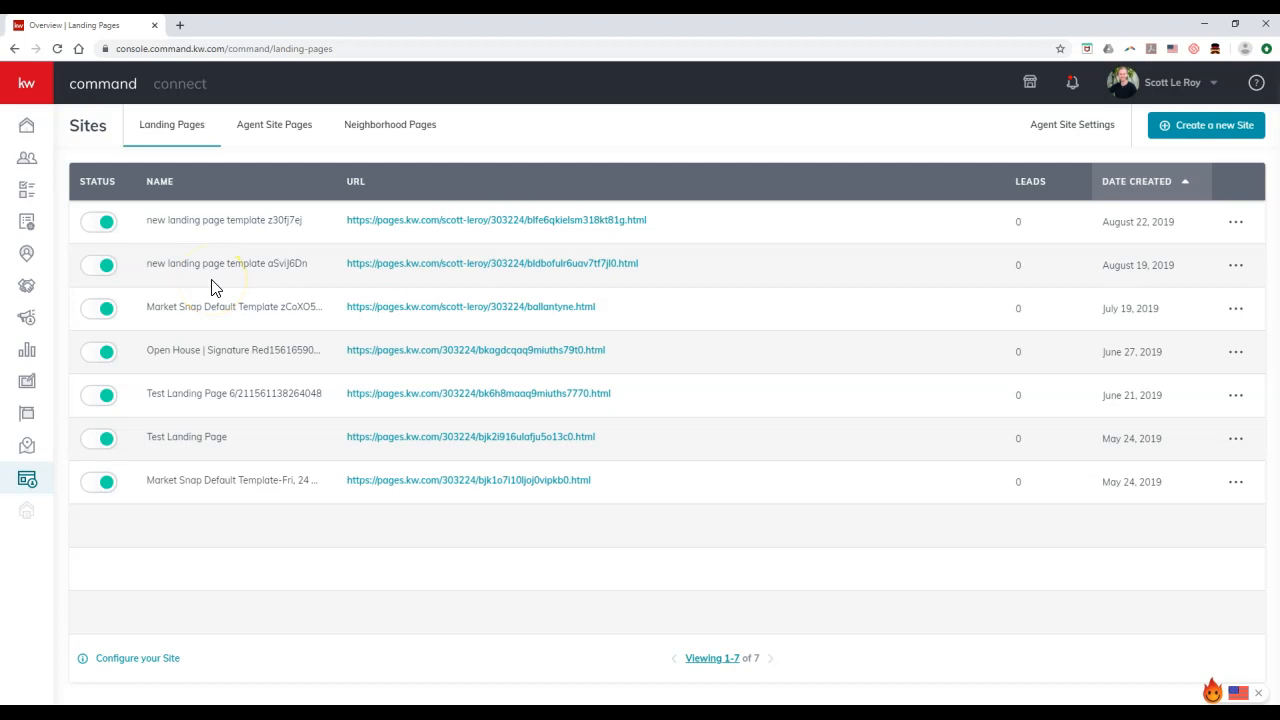
left_click(1202, 136)
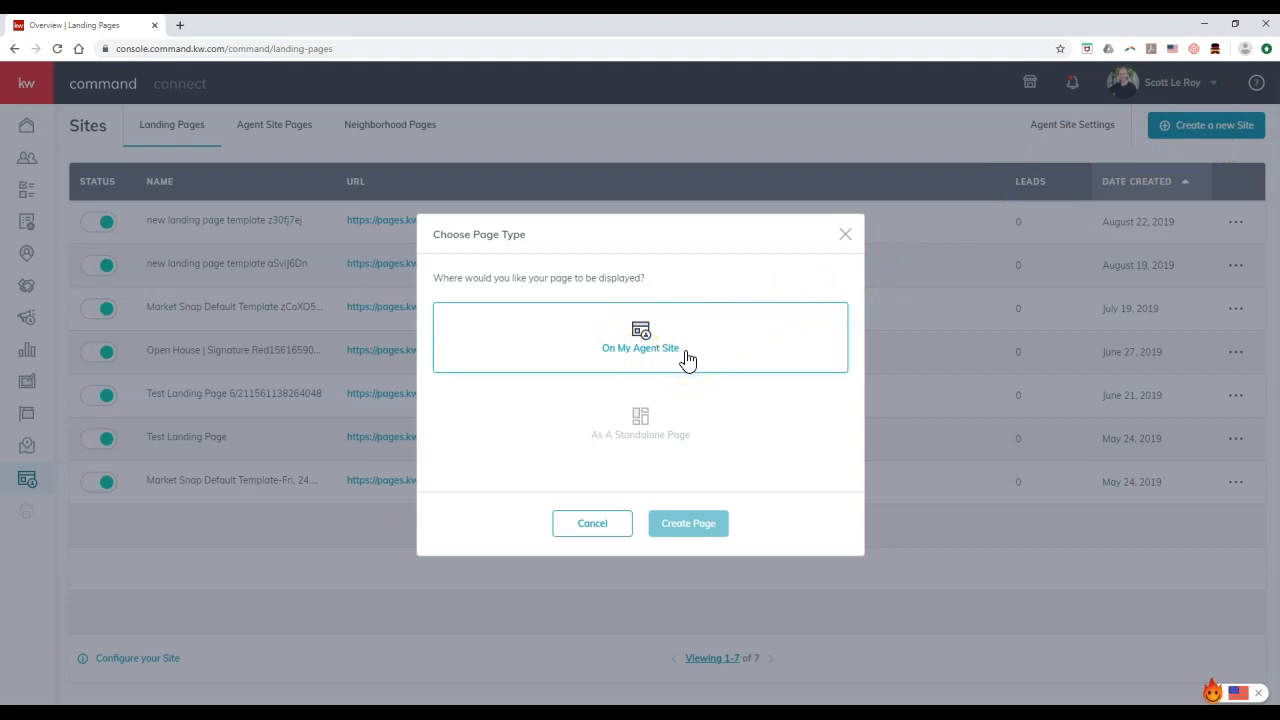
Create the new landing page as a standalone page
left_click(707, 437)
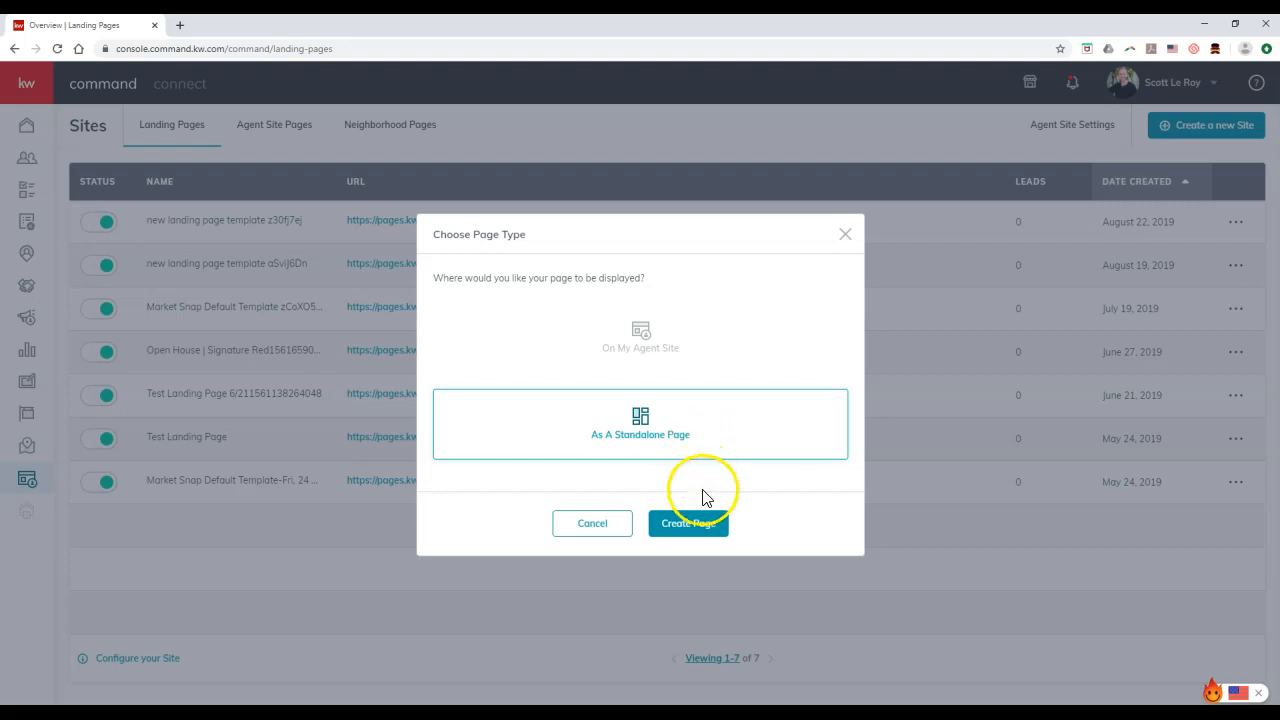
left_click(702, 532)
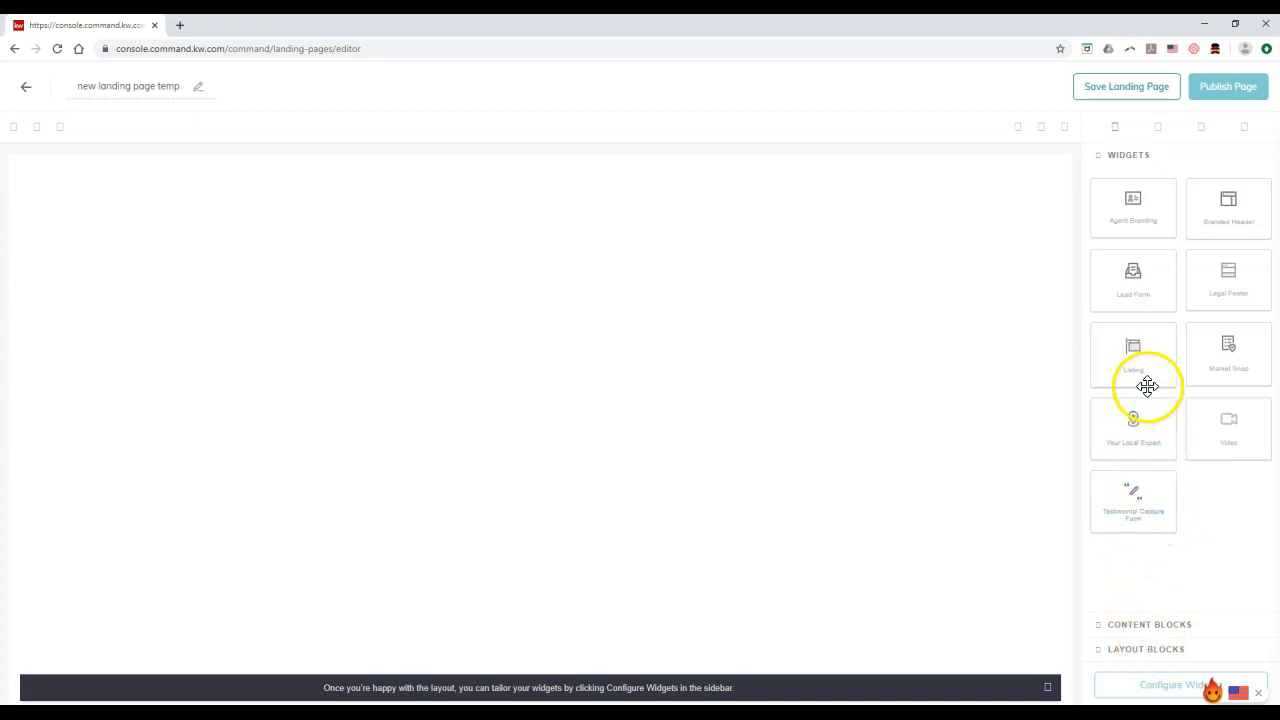
Place a Lead Form widget at the top of the canvas with a Listing widget beneath it
left_click_drag(1137, 280, 980, 269)
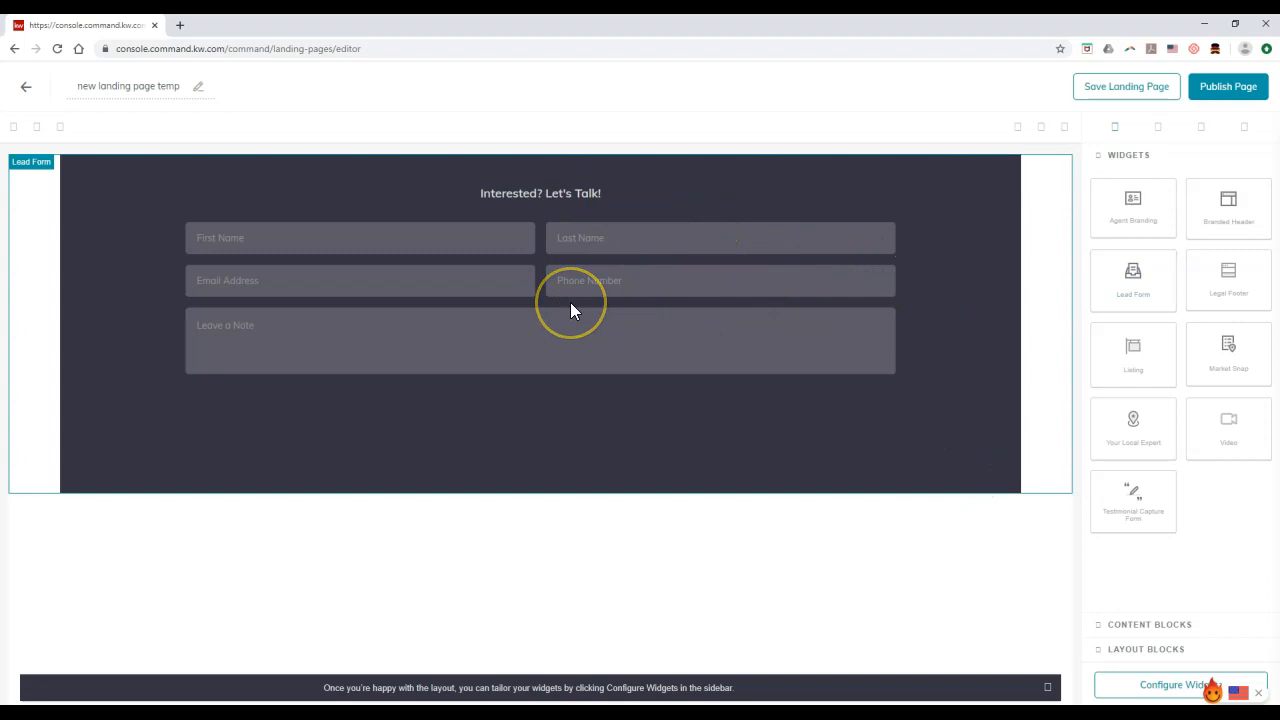
left_click_drag(1135, 352, 969, 519)
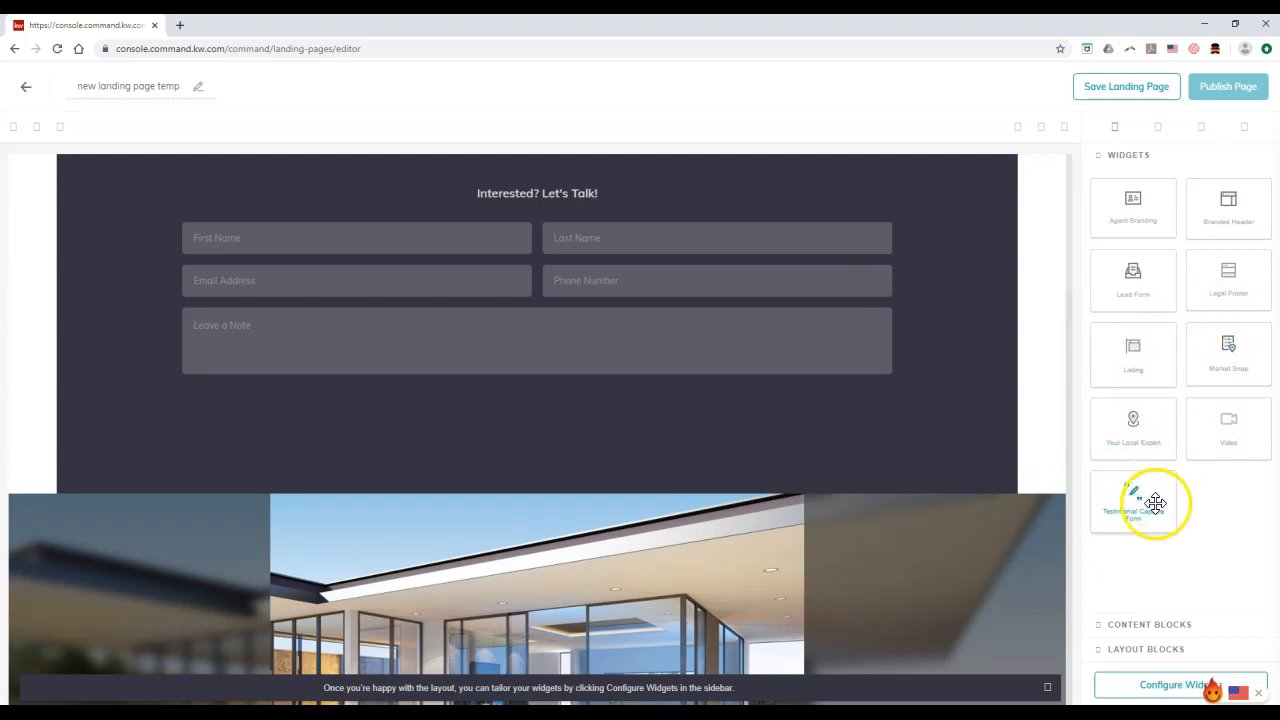
Replace the Lead Form header text with 'Fill Out The Information Below To Sign In To The Open House'
left_click(1149, 690)
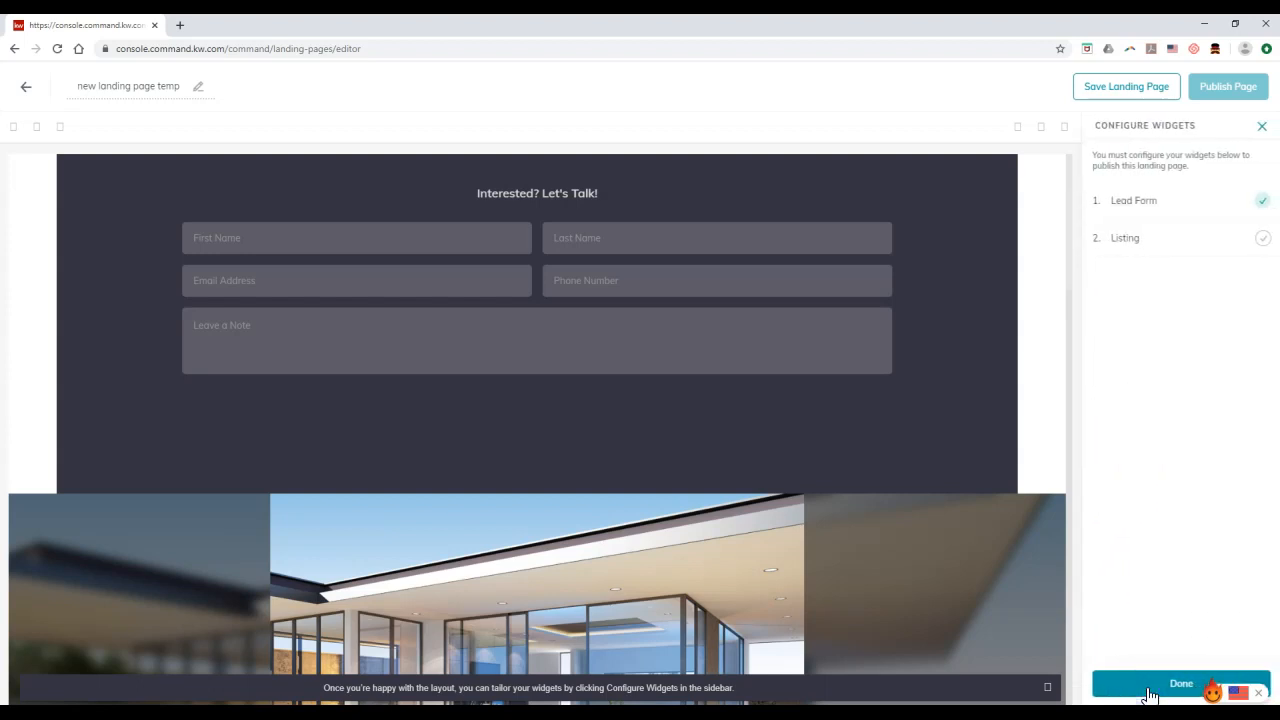
left_click(1157, 206)
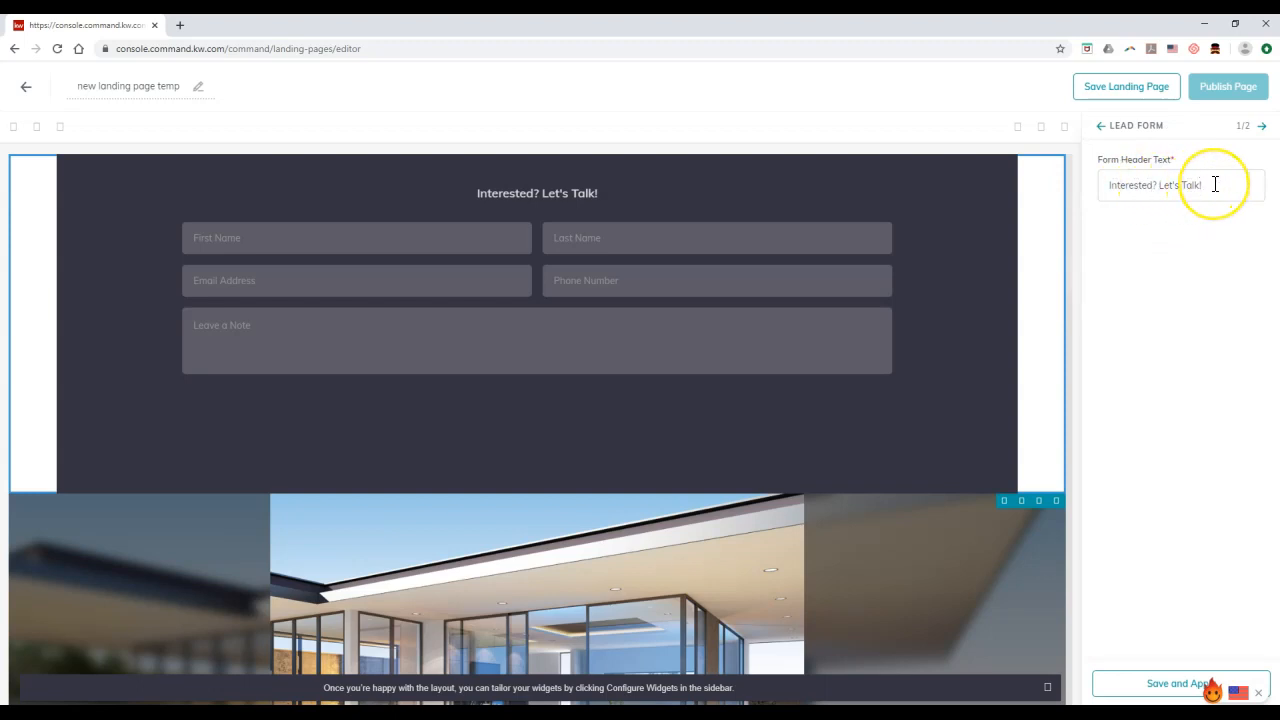
left_click_drag(1215, 184, 1097, 190)
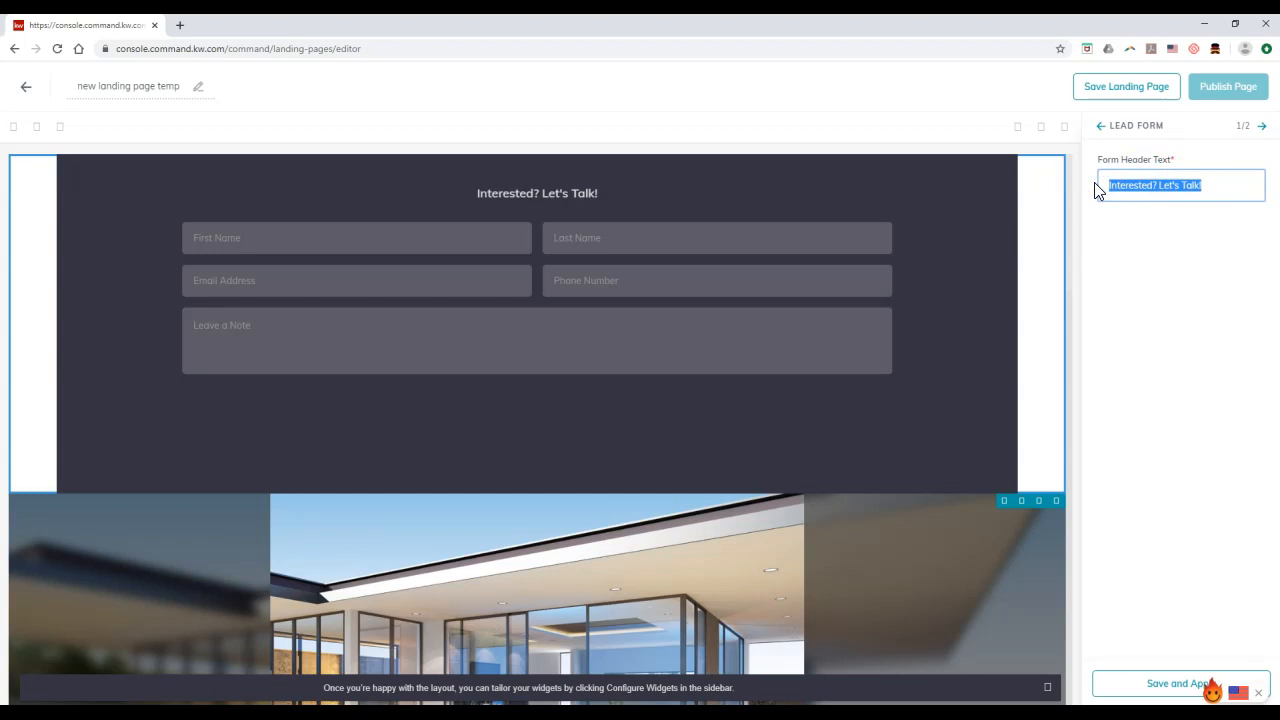
type("F")
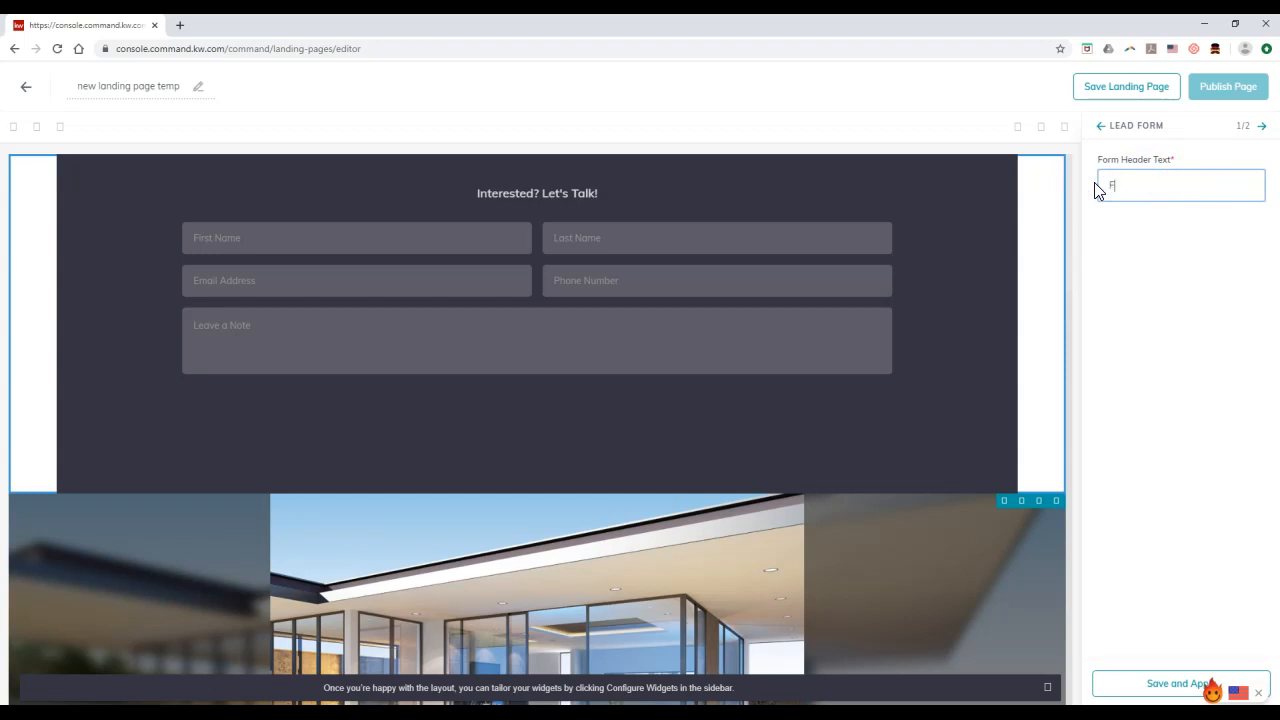
type("ill Out The Information Below To")
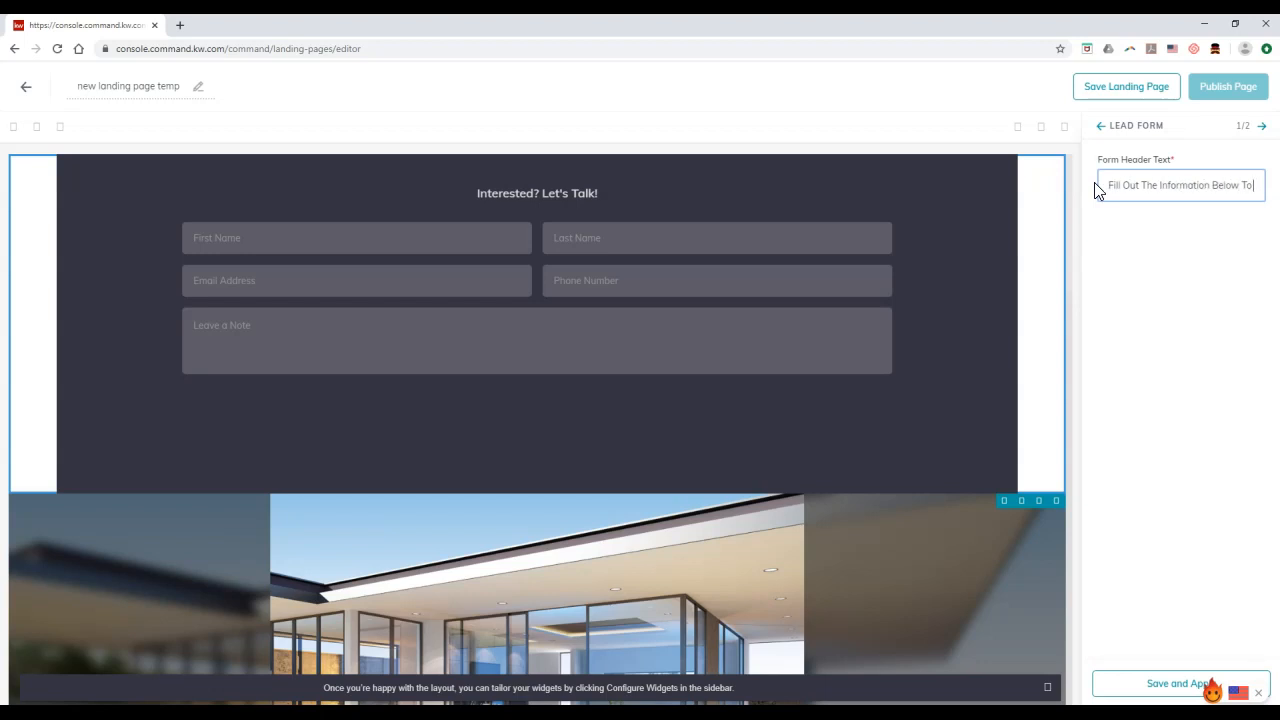
type(" Sign In To The Open House")
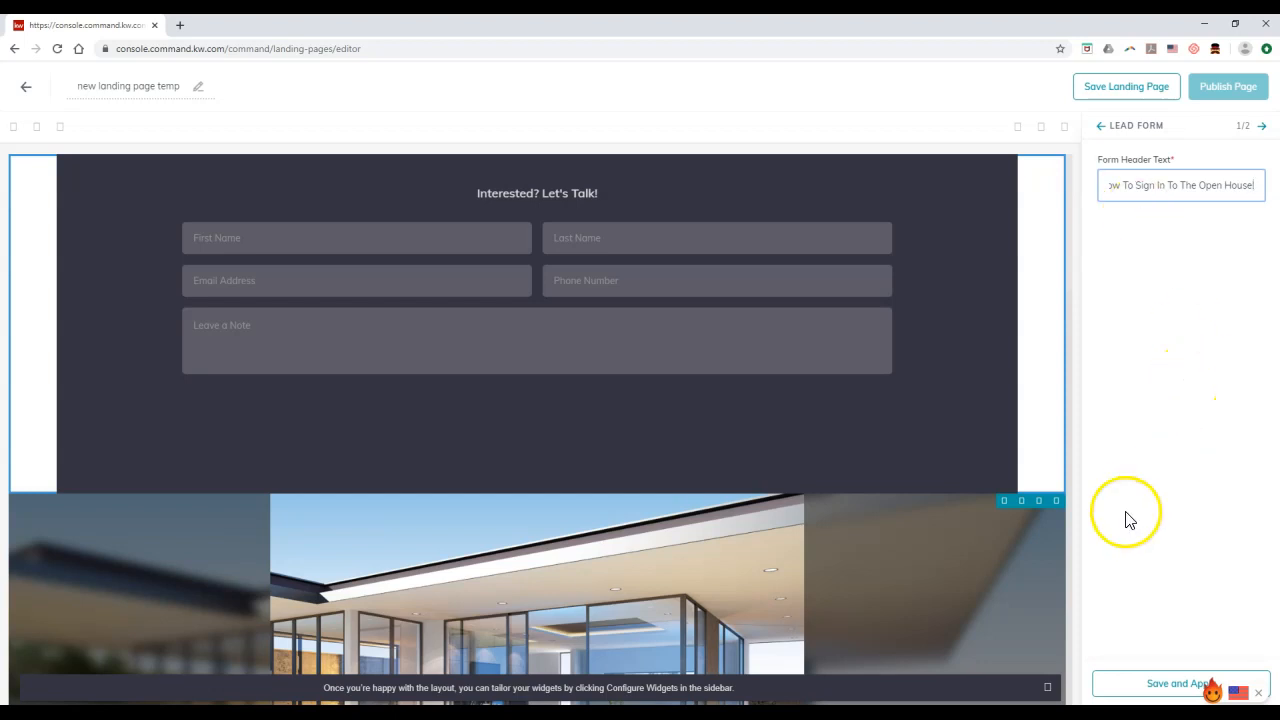
End the header with '!' and open the listing search in the Listing widget settings
type("!")
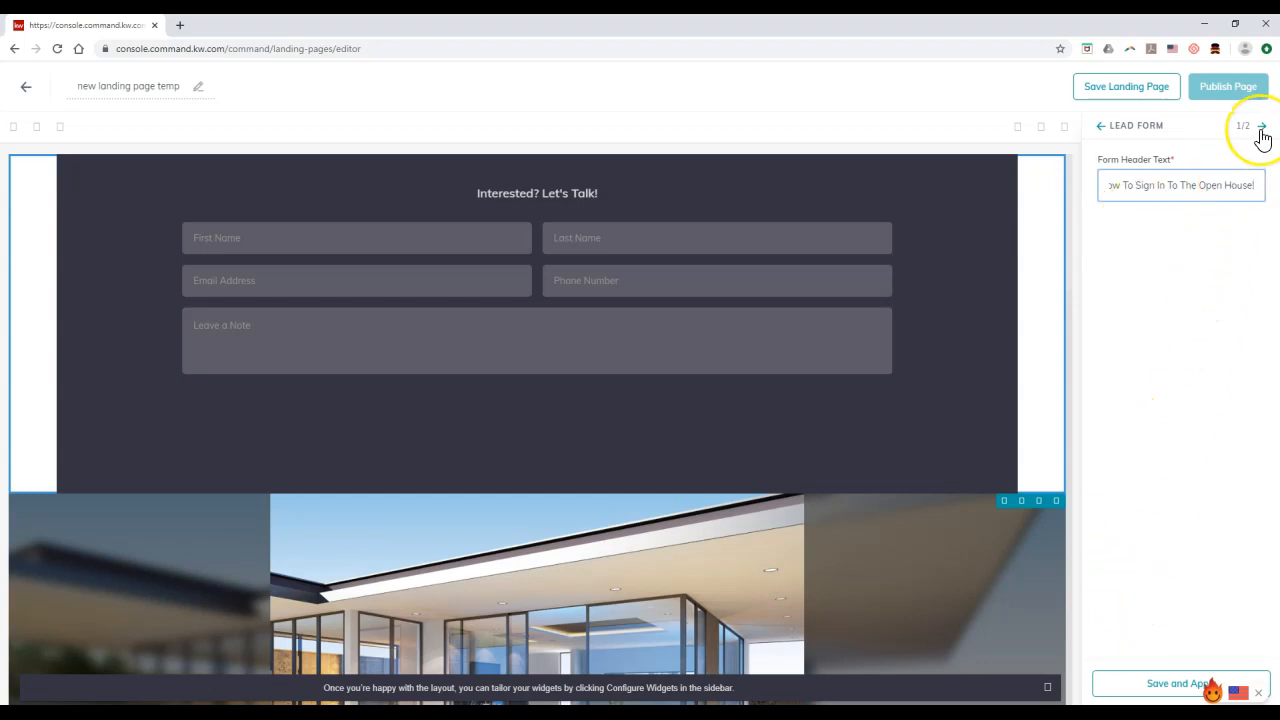
left_click(1261, 128)
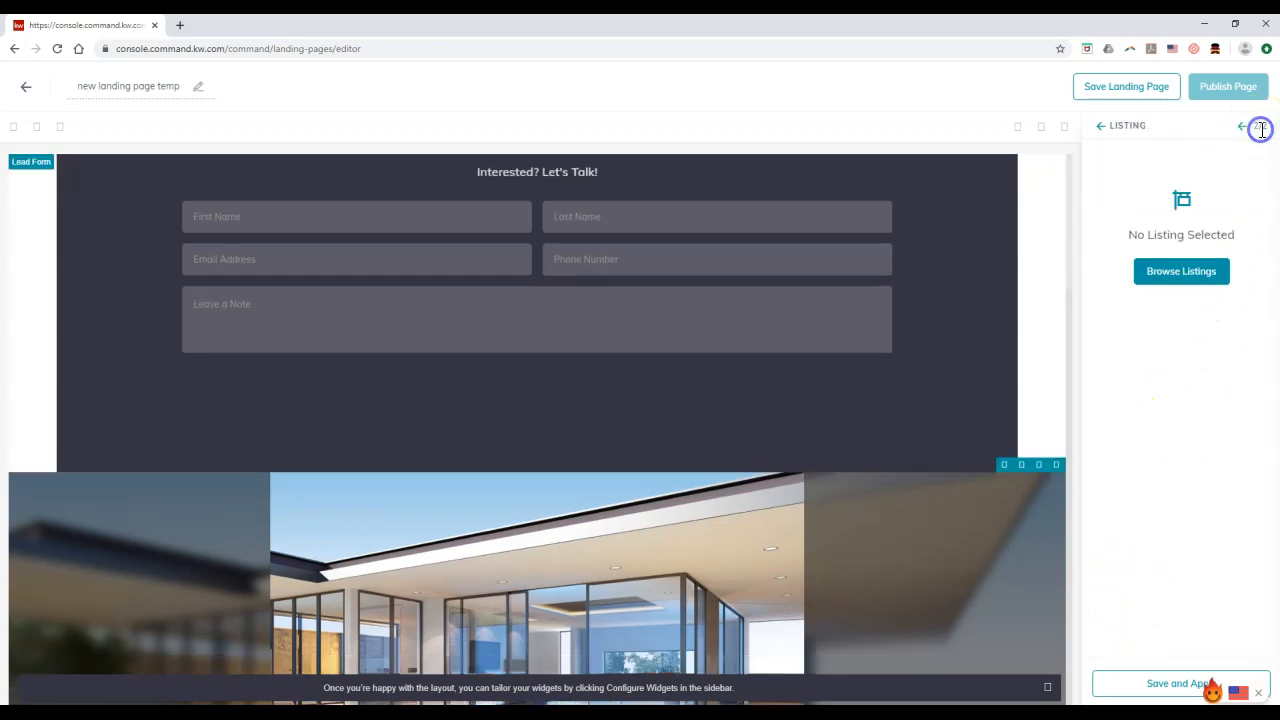
left_click(1174, 272)
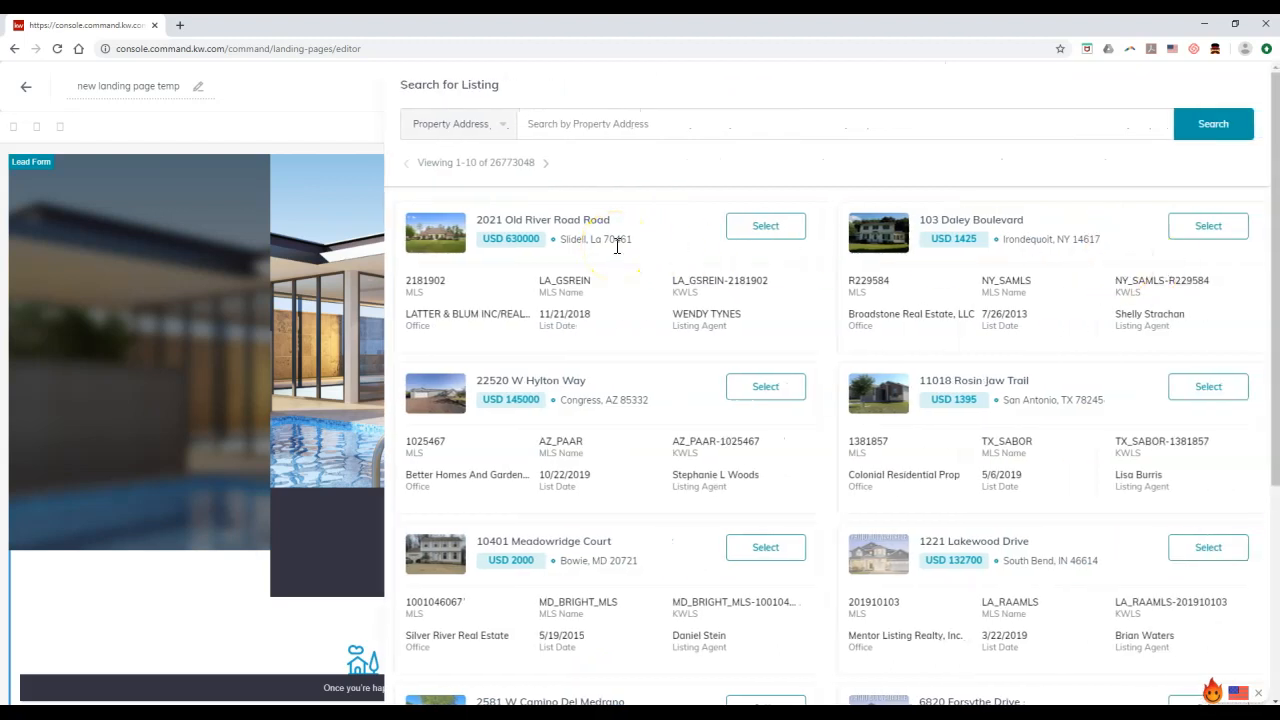
left_click(500, 128)
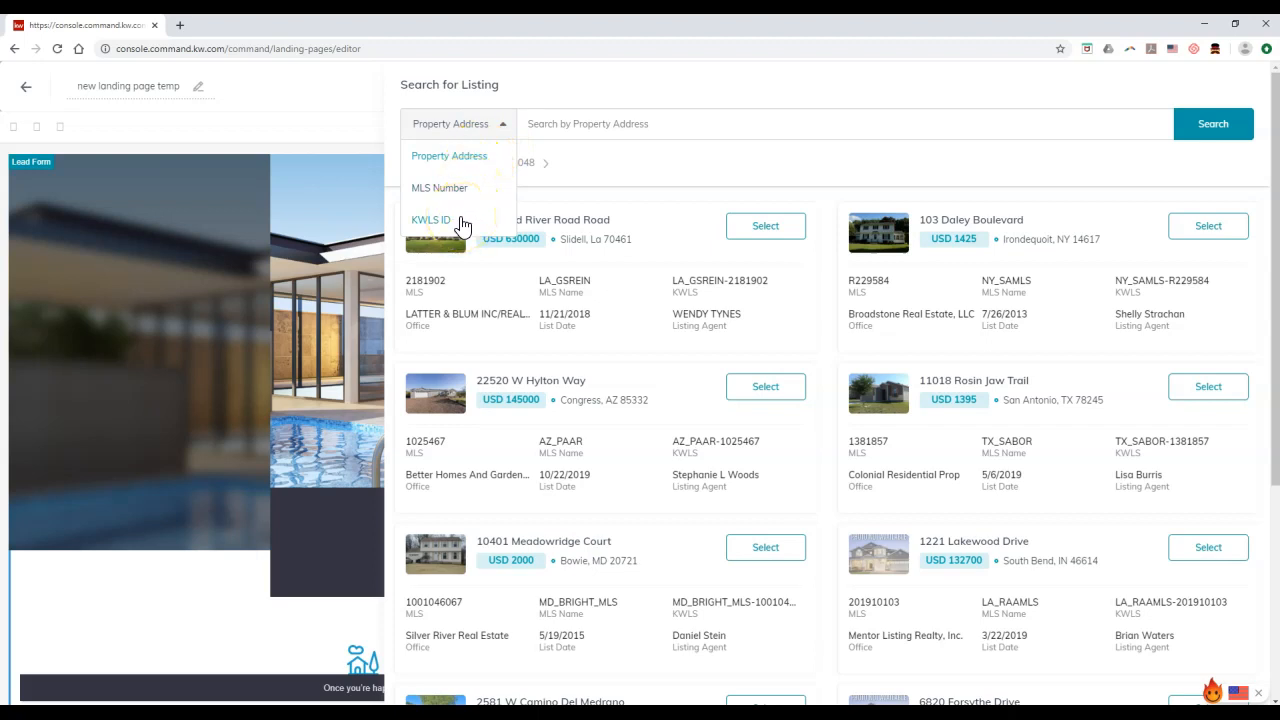
left_click(638, 168)
left_click(593, 236)
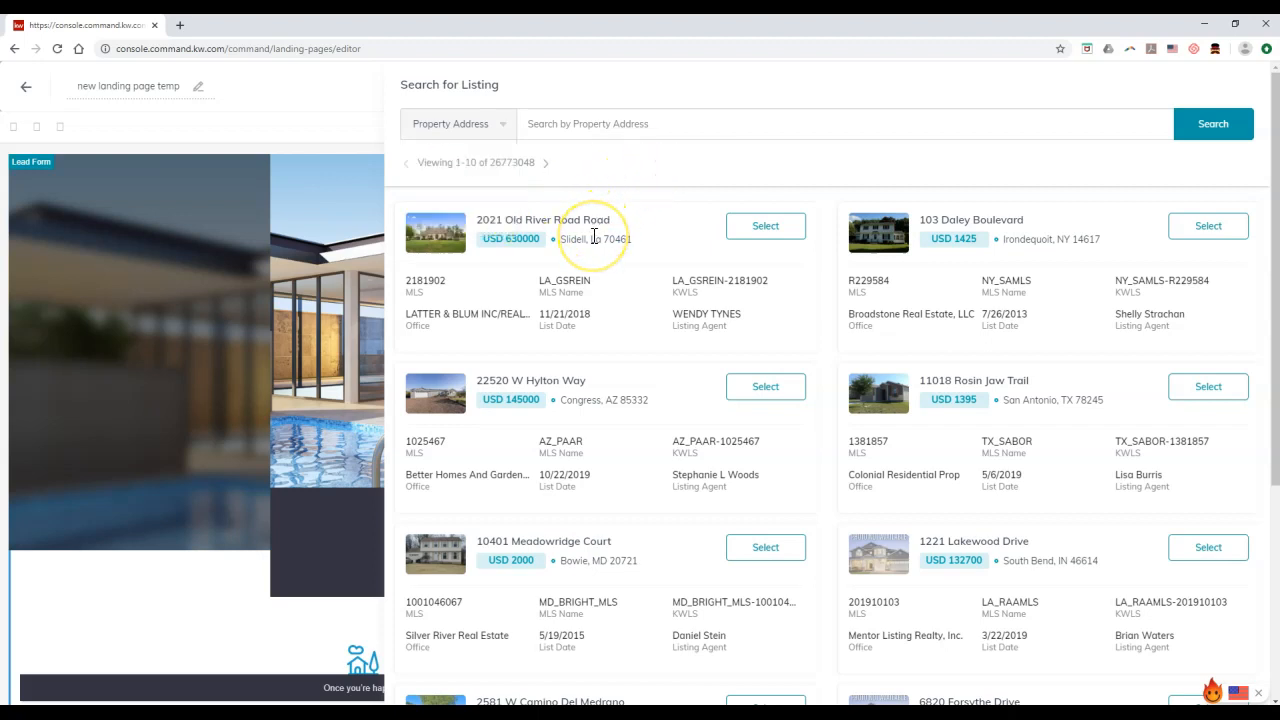
left_click(757, 238)
left_click(757, 238)
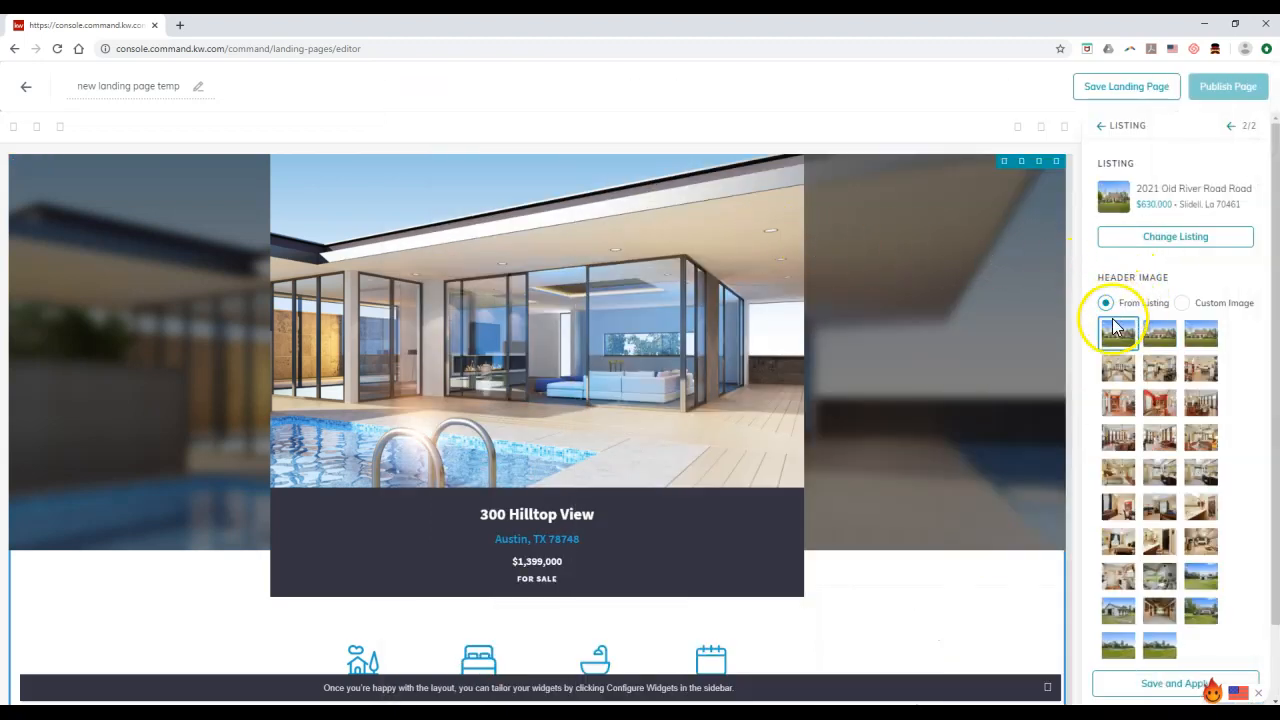
left_click(1130, 340)
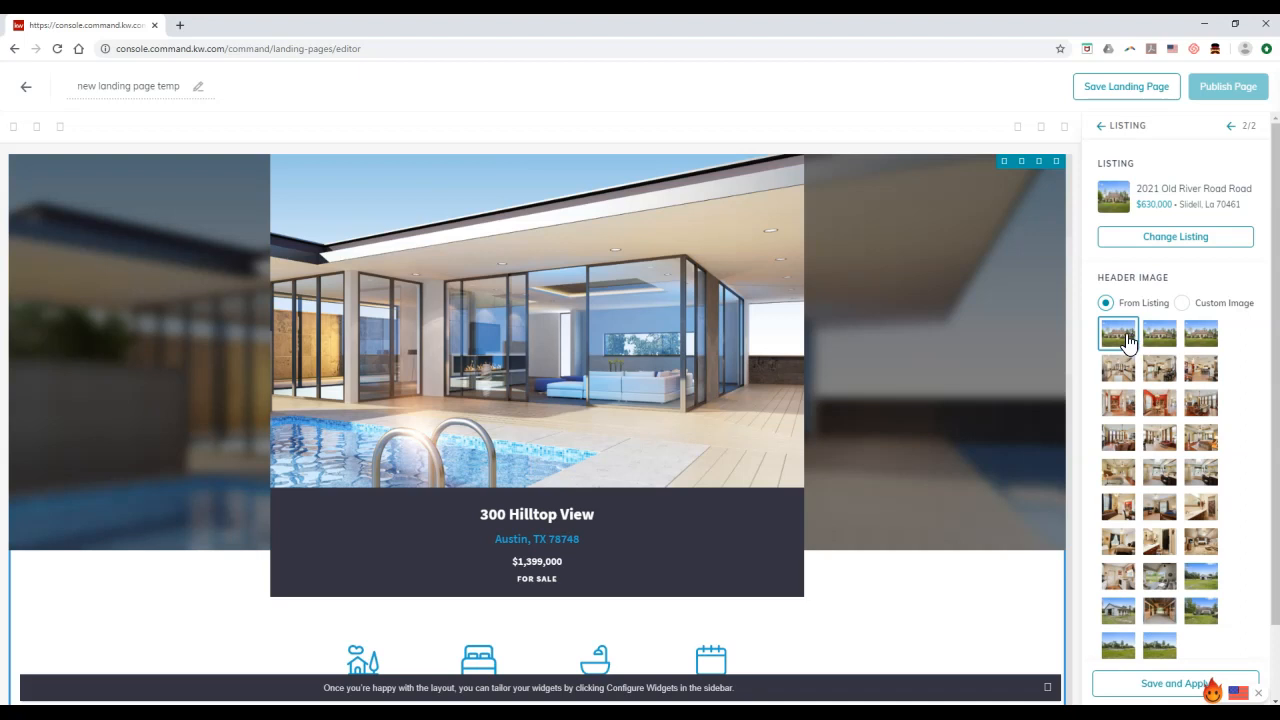
scroll(1128, 343, "down", 2)
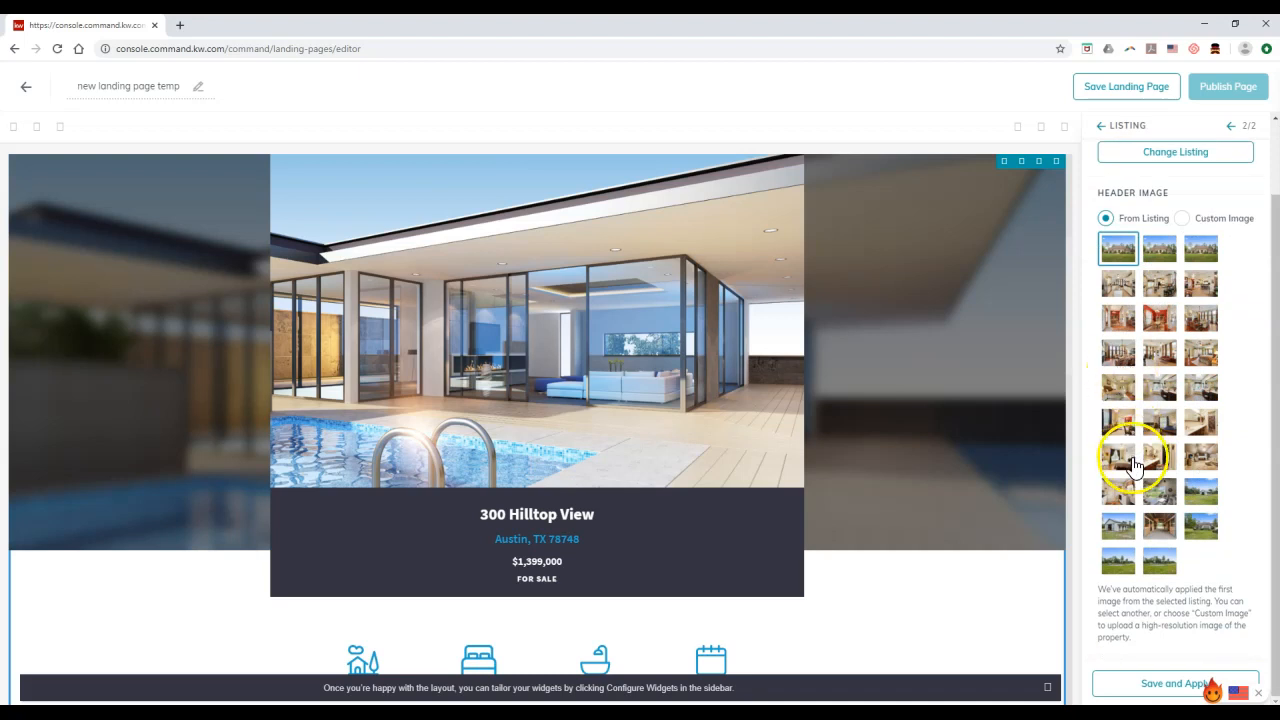
left_click(1137, 684)
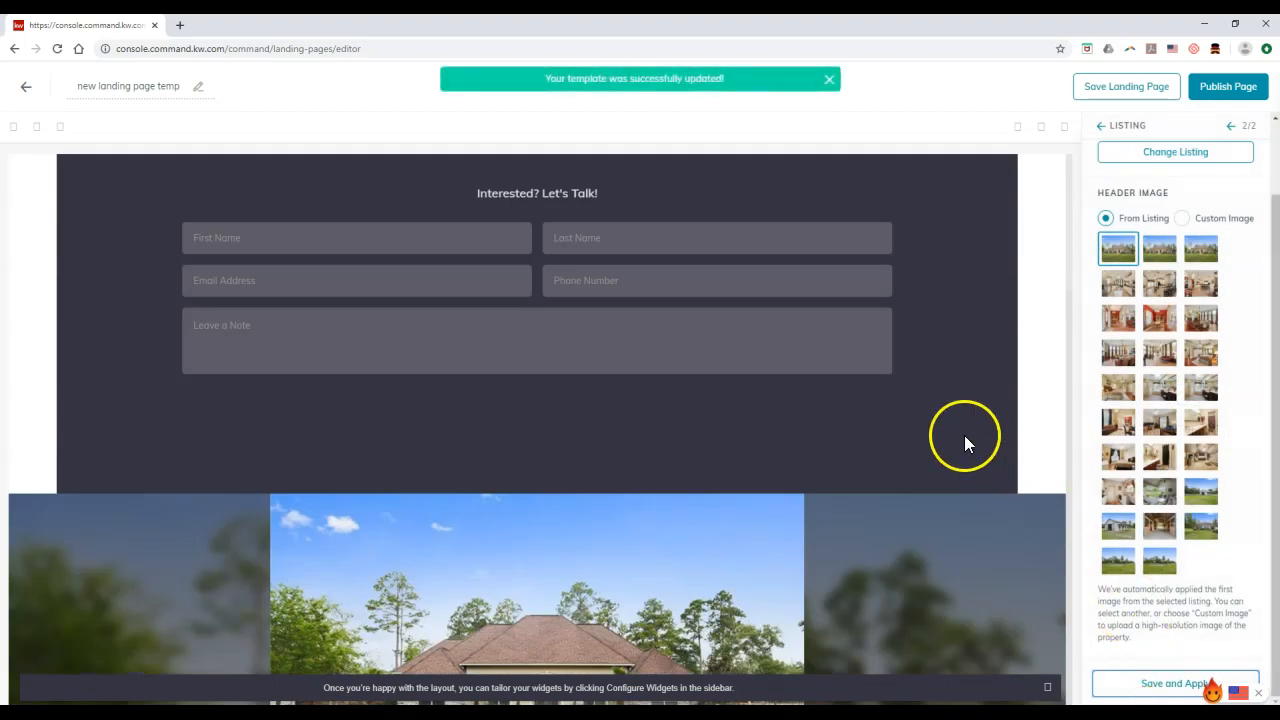
left_click(1233, 126)
Change the form header to 'Please Fill Out The Information Below To Sign In!', apply it, and review the page
left_click_drag(1223, 184, 886, 185)
key("BackSpace")
key("BackSpace")
key("BackSpace")
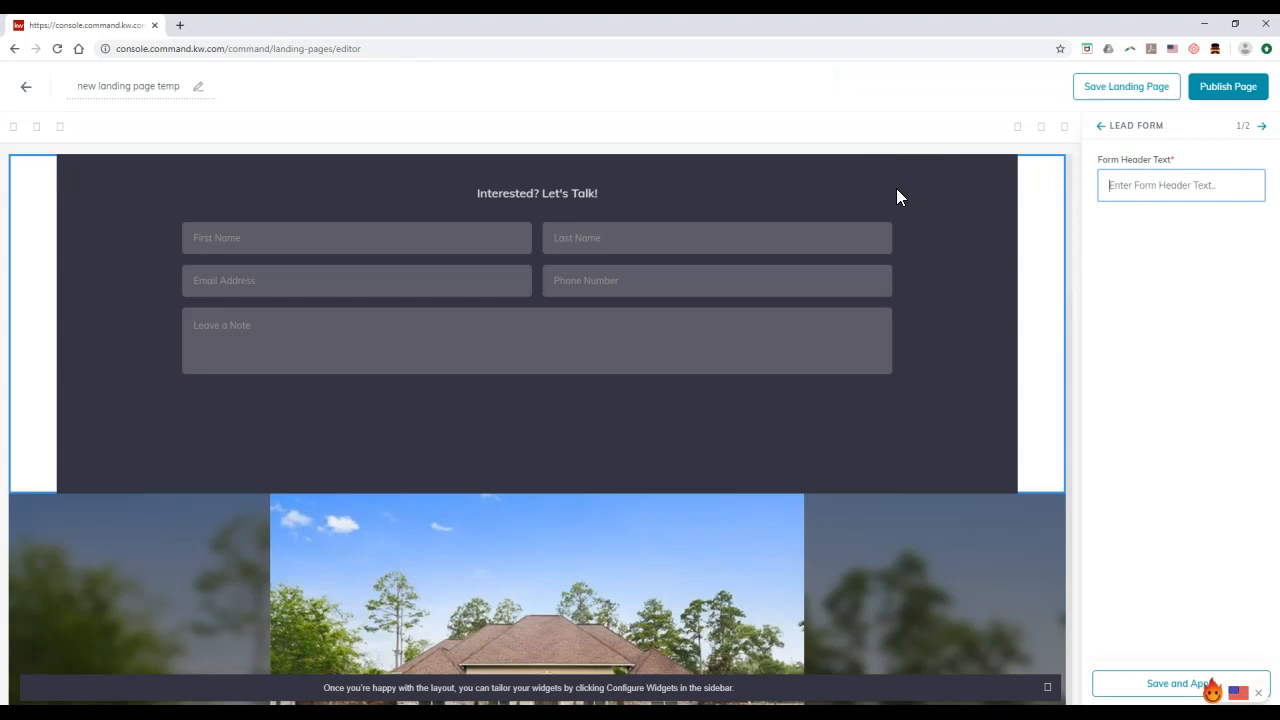
type("Please Fill Out The Information Below To")
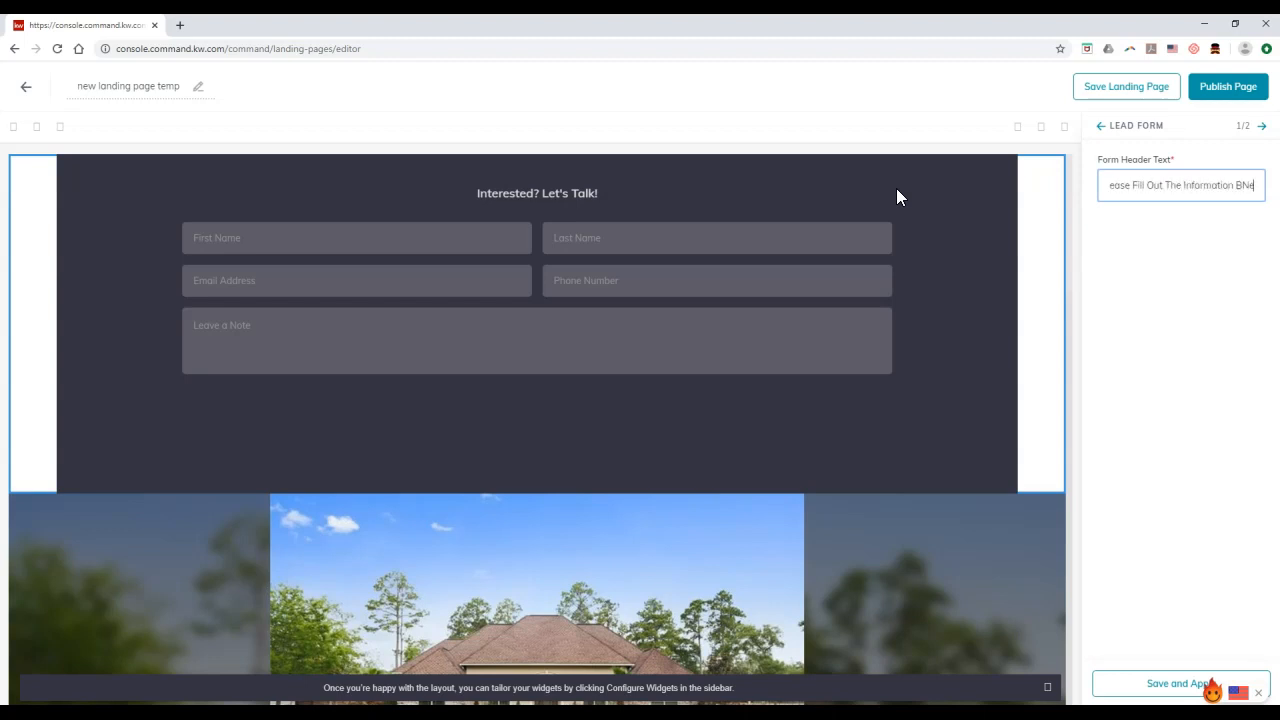
type(" Sign")
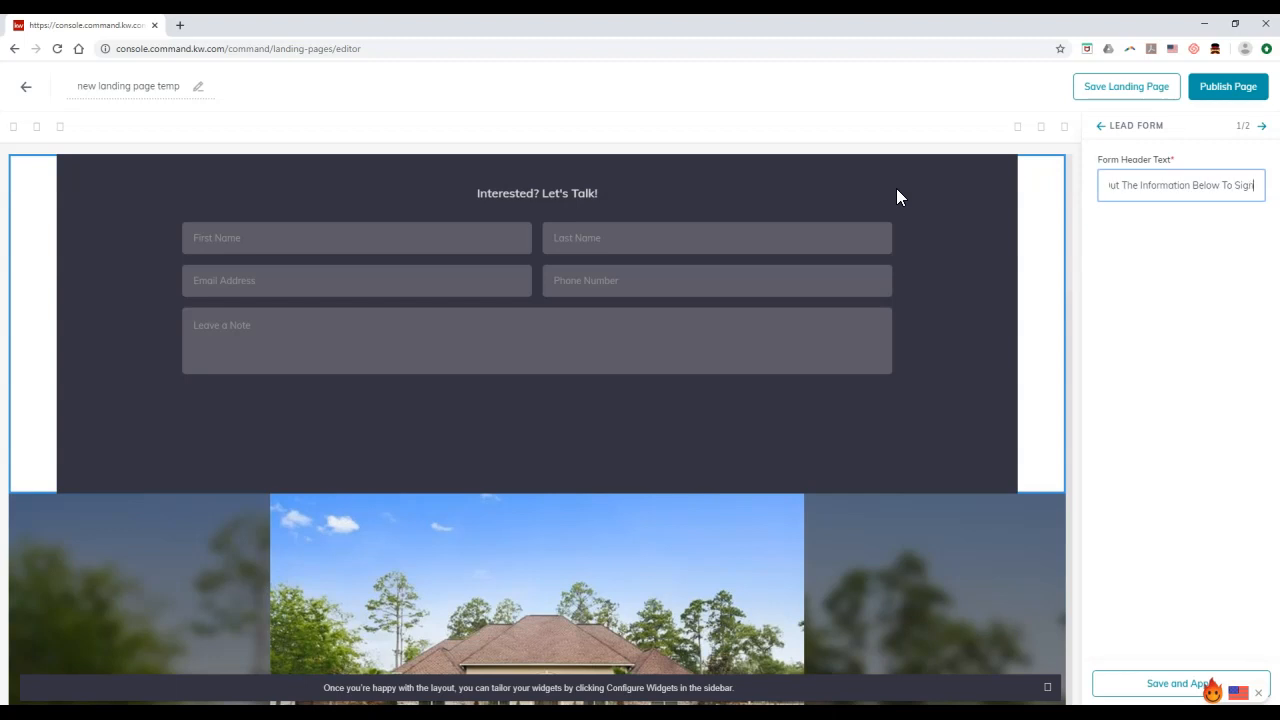
type(" In")
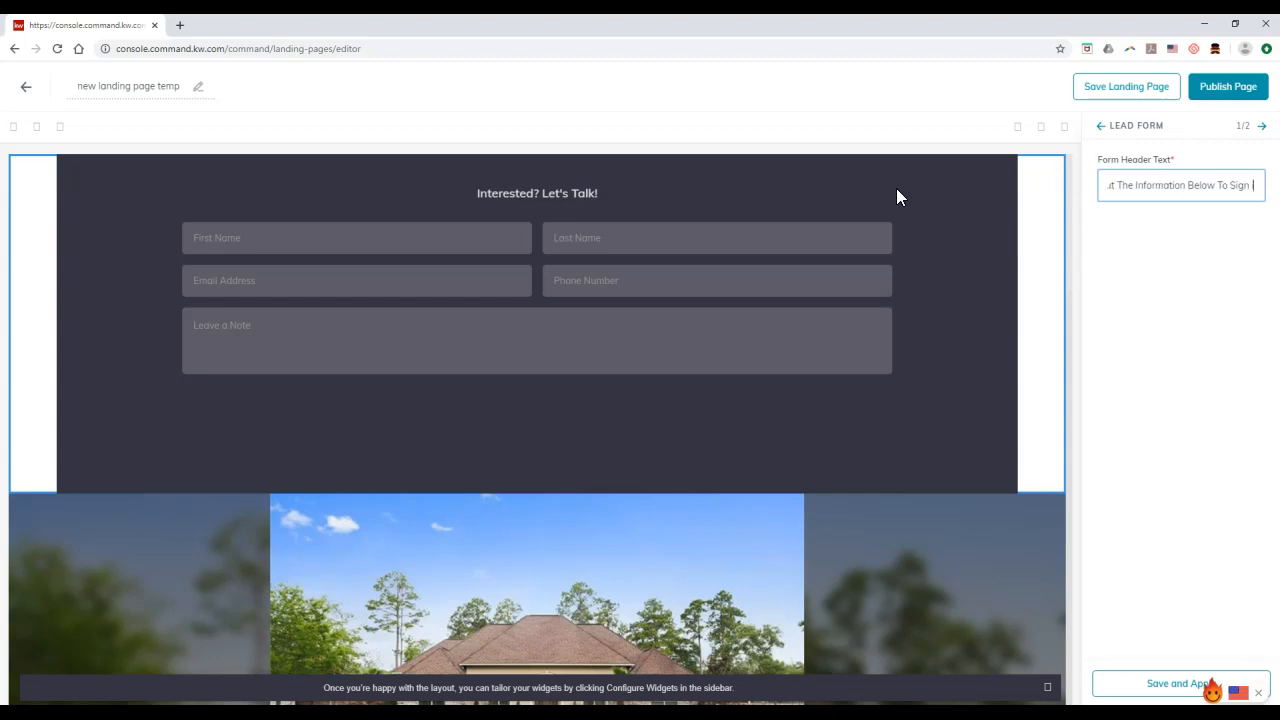
type("!")
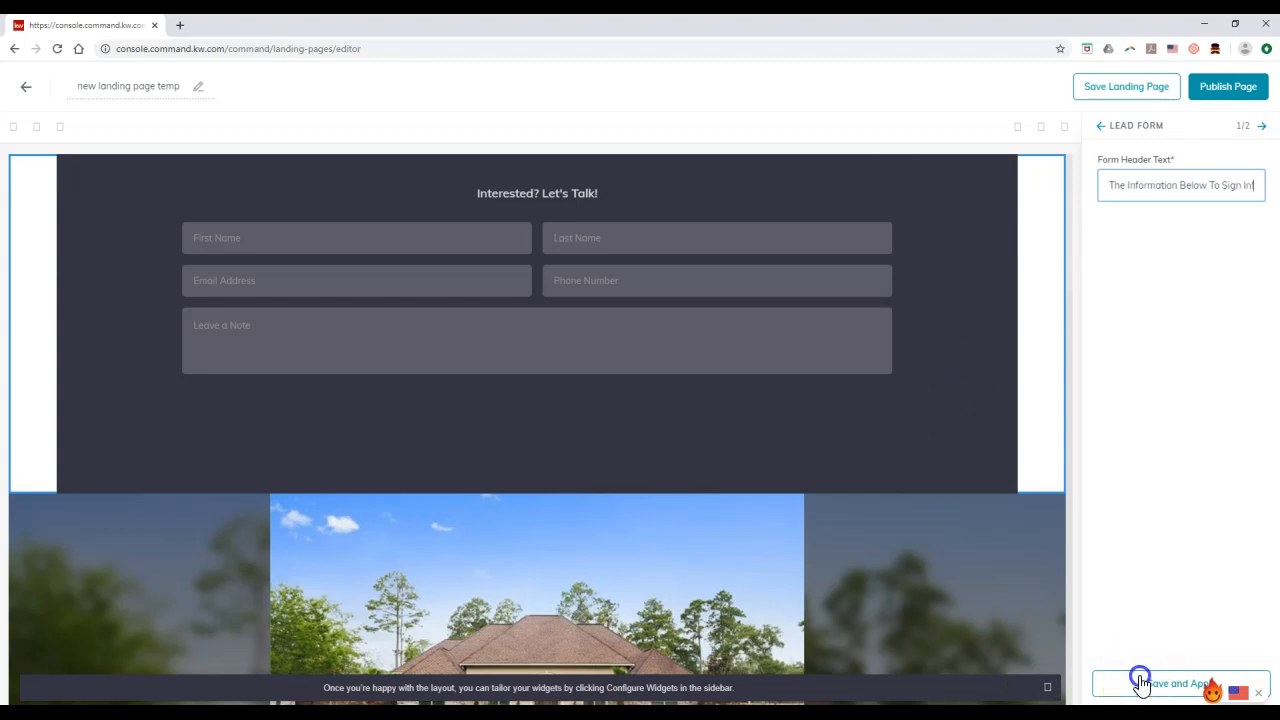
left_click(1137, 682)
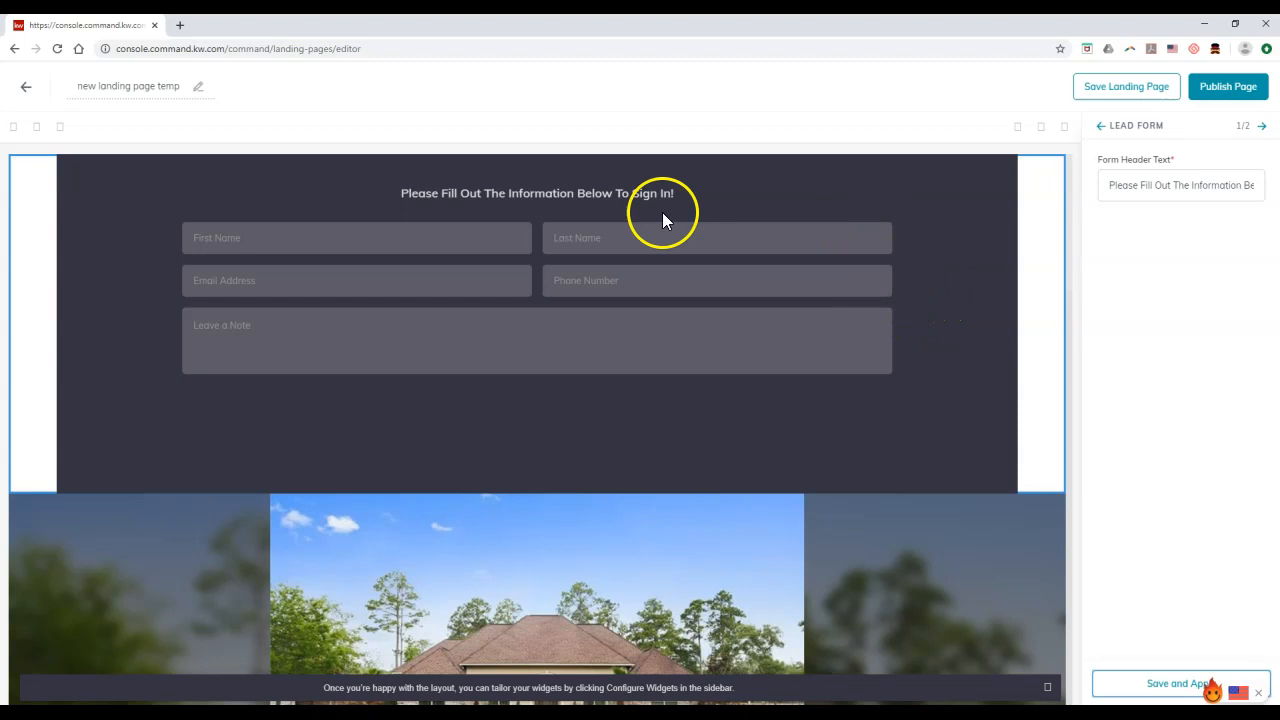
scroll(685, 335, "down", 1)
scroll(684, 331, "down", 3)
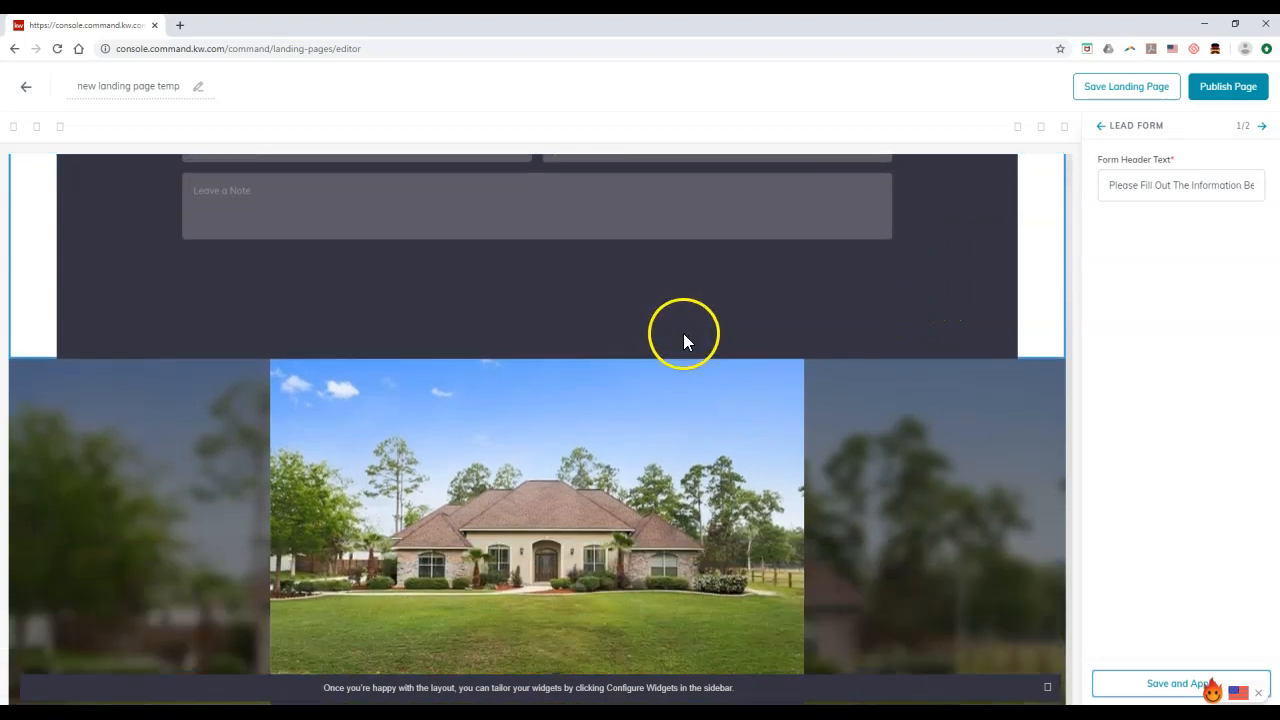
scroll(668, 395, "down", 5)
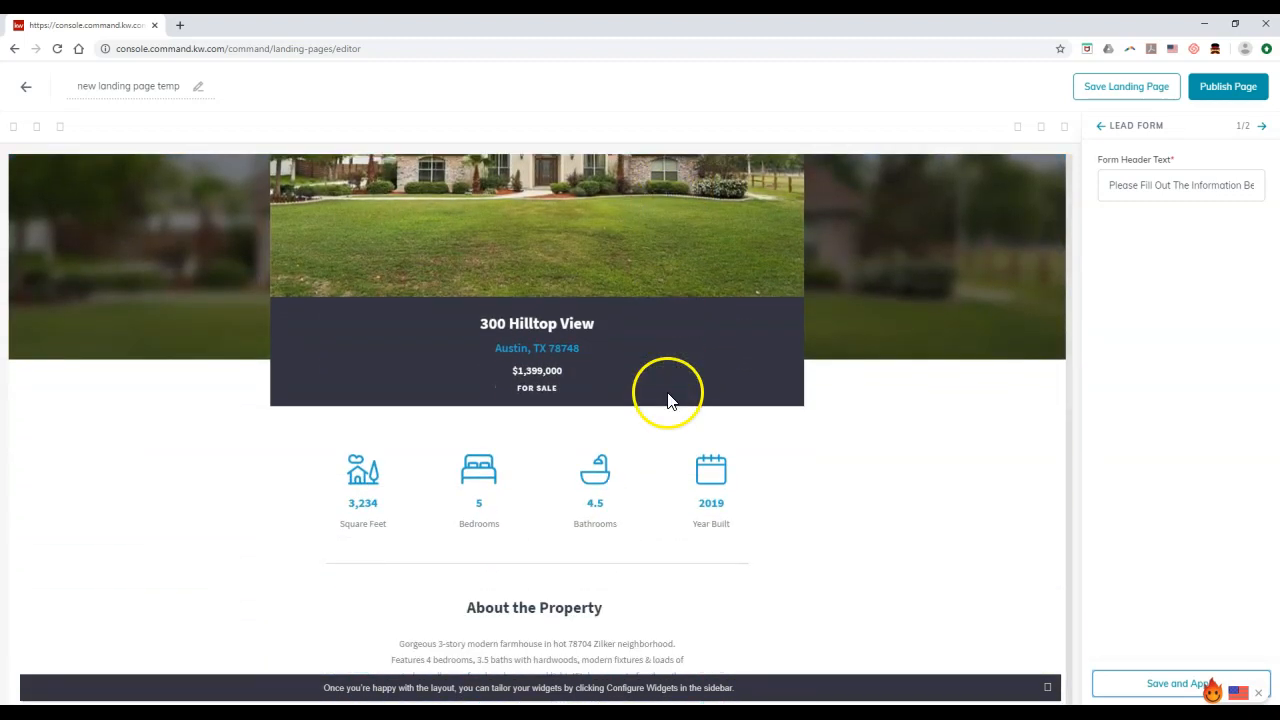
scroll(670, 405, "down", 1)
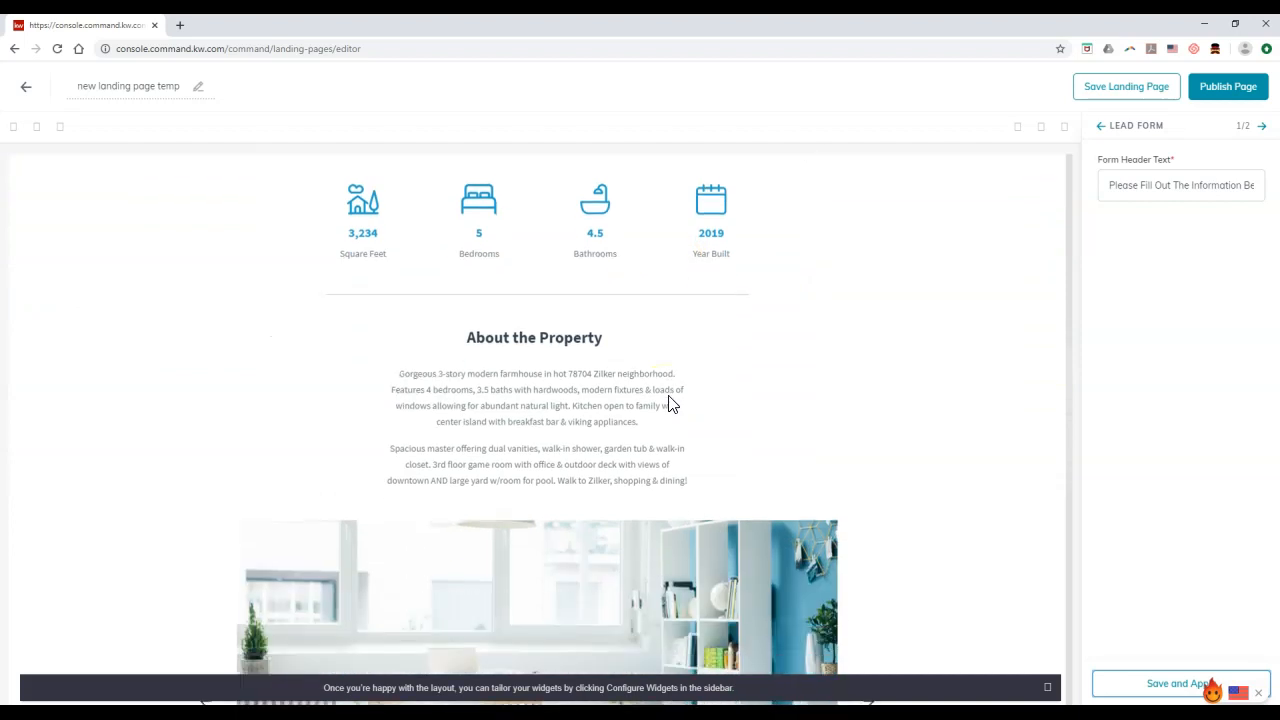
left_click(1262, 126)
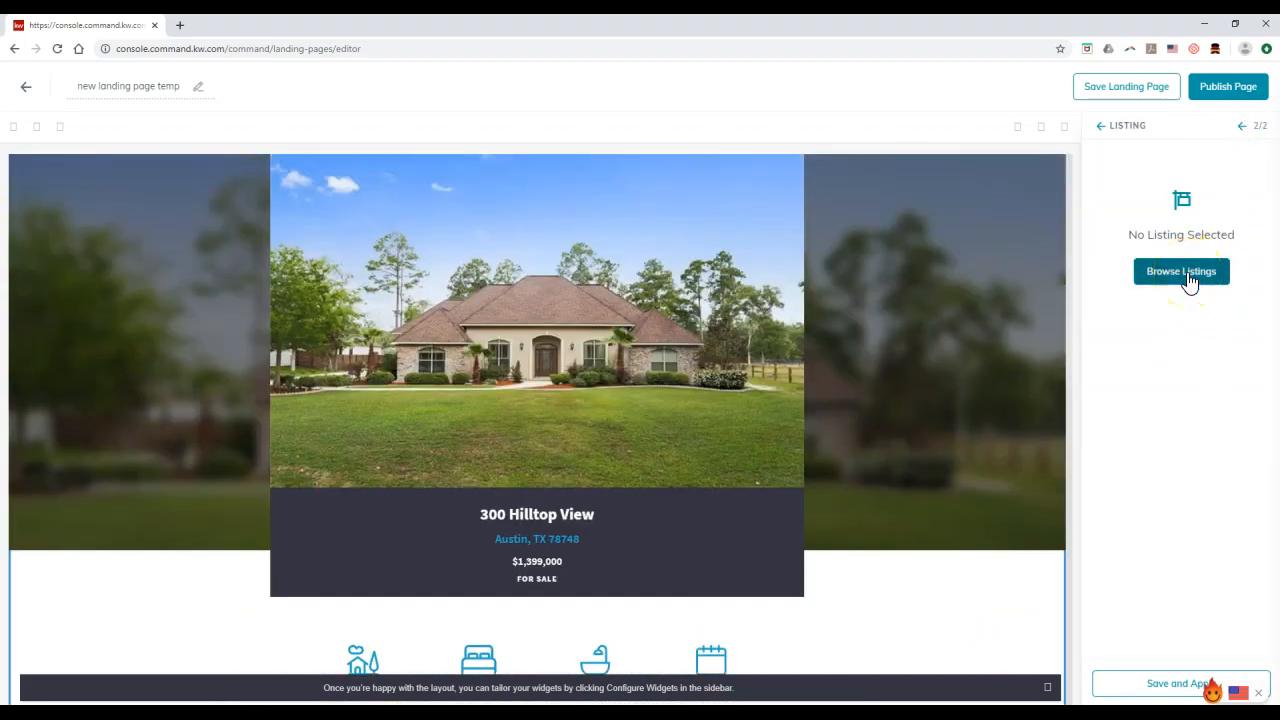
left_click(1186, 276)
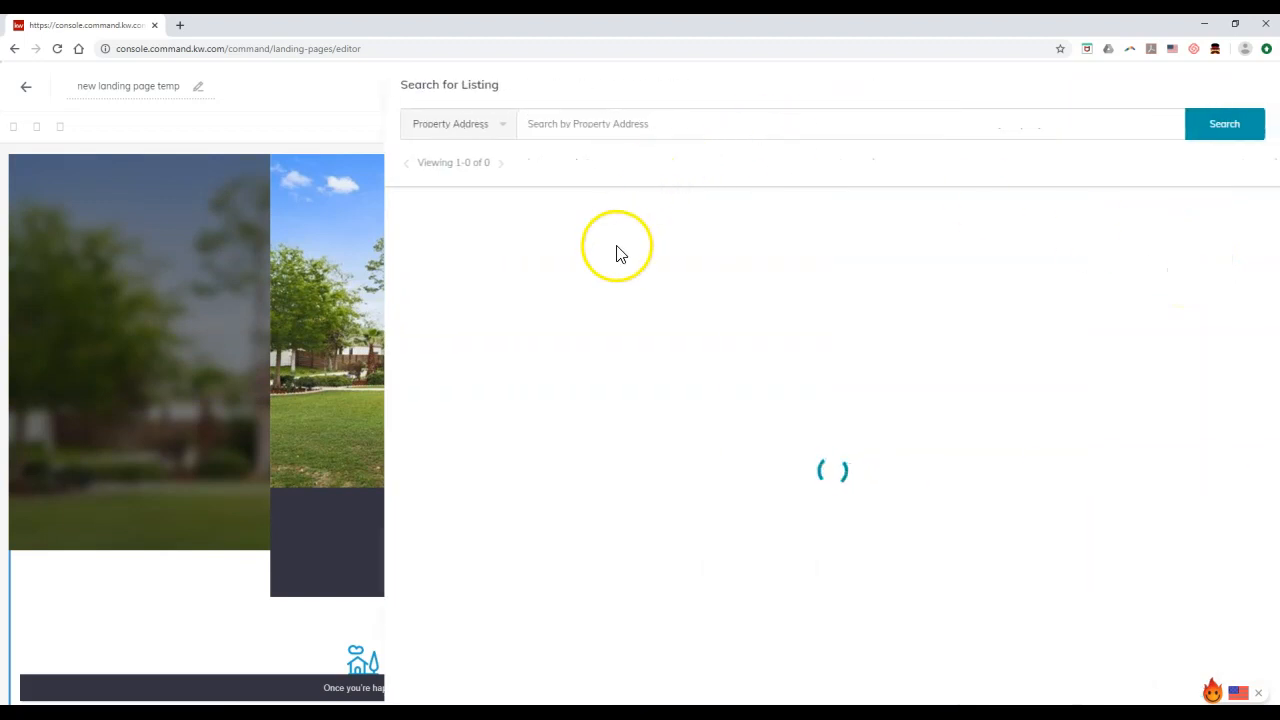
left_click(765, 227)
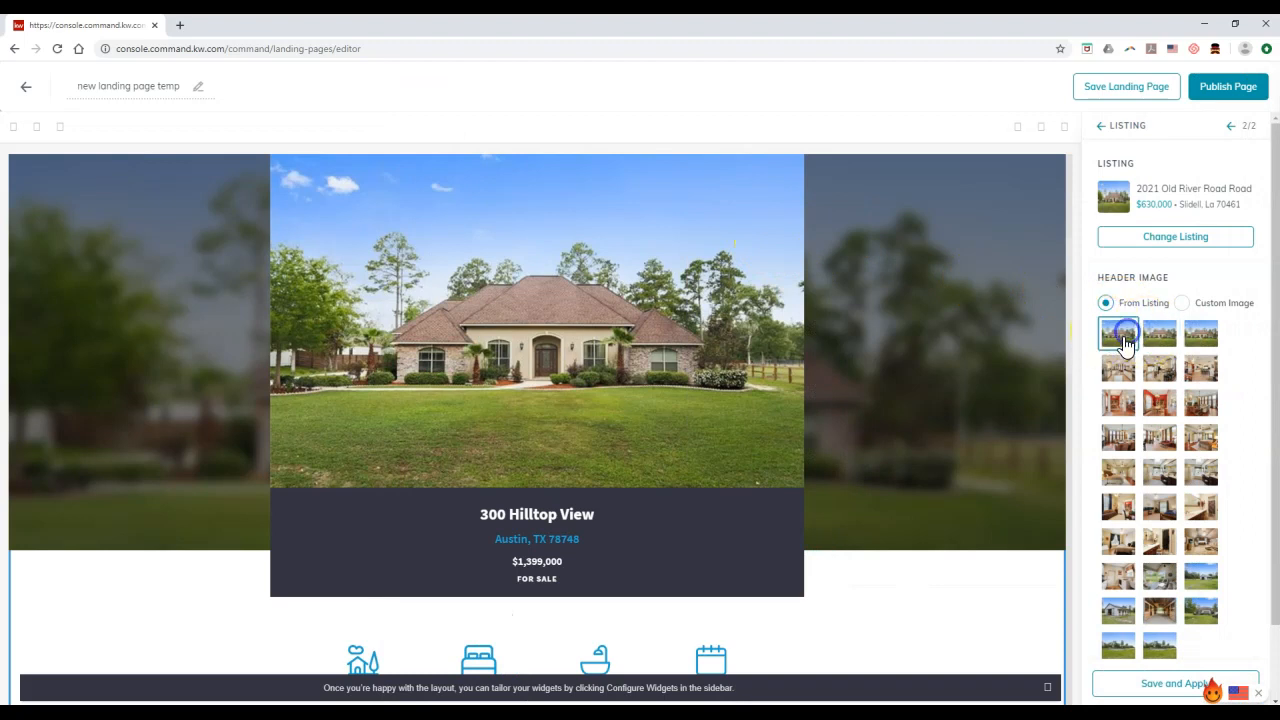
scroll(1160, 488, "down", 1)
left_click(1170, 688)
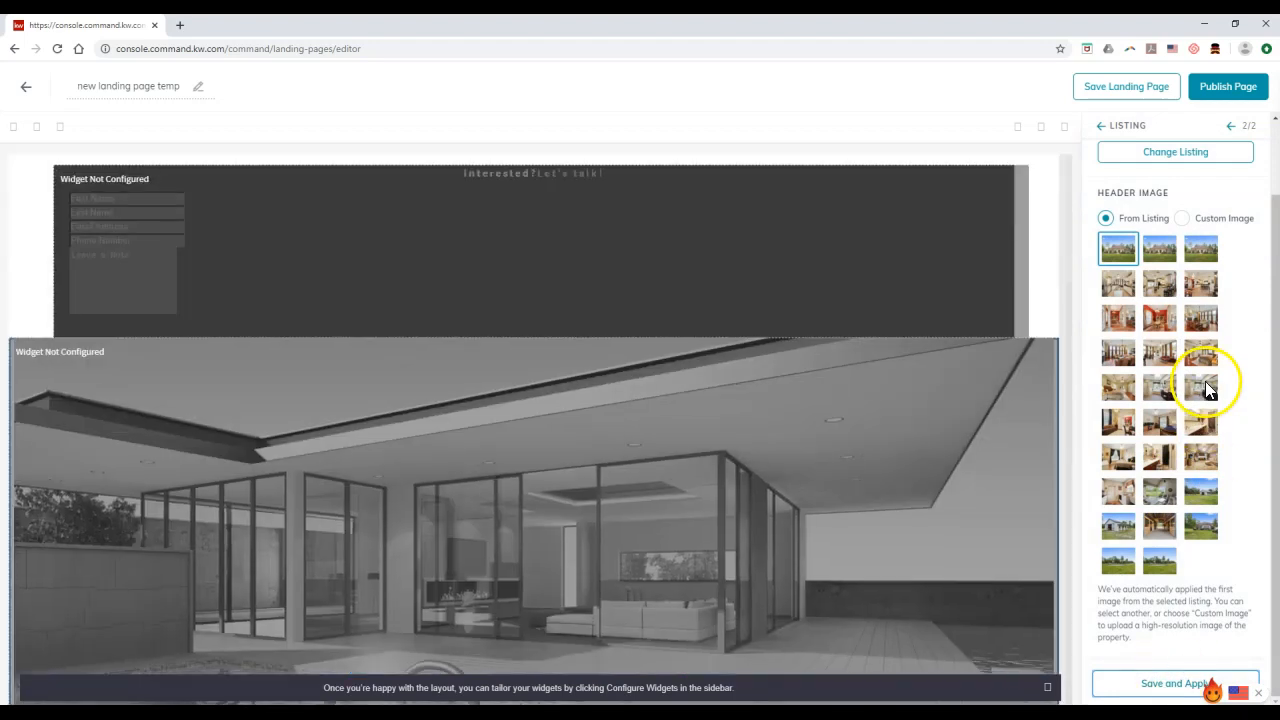
scroll(926, 371, "down", 4)
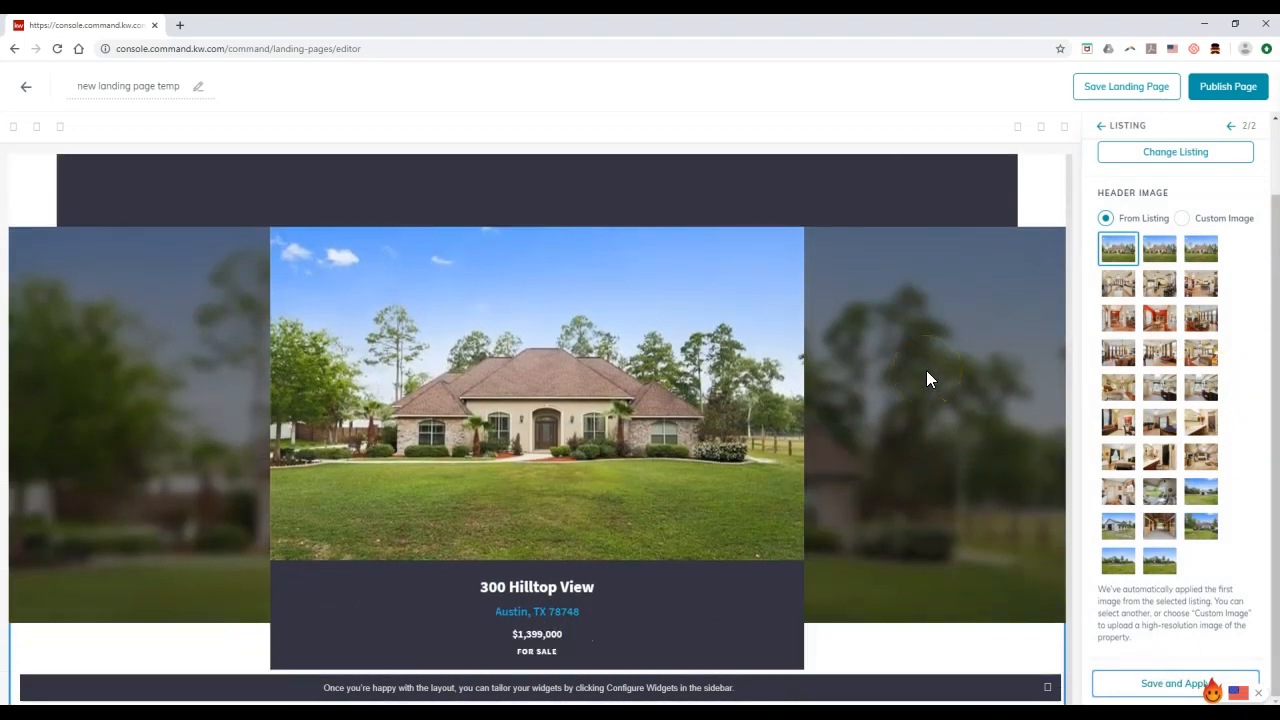
scroll(926, 378, "up", 1)
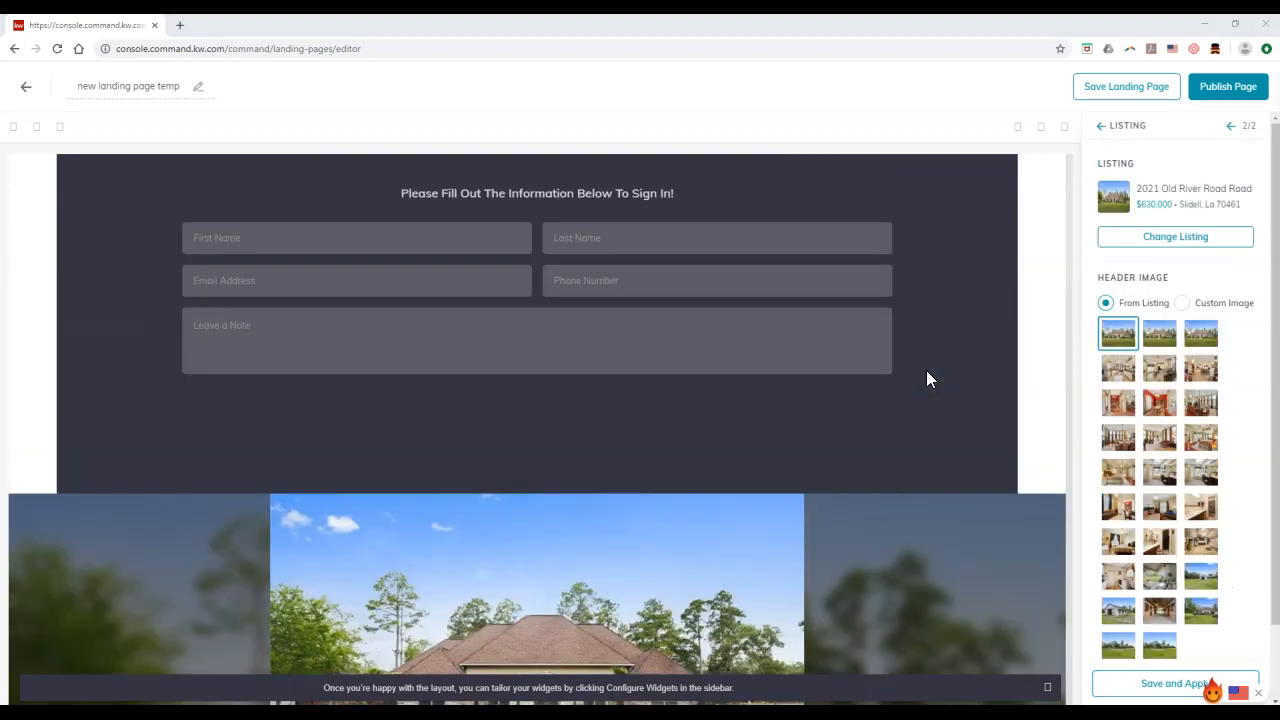
left_click(1145, 240)
left_click(638, 121)
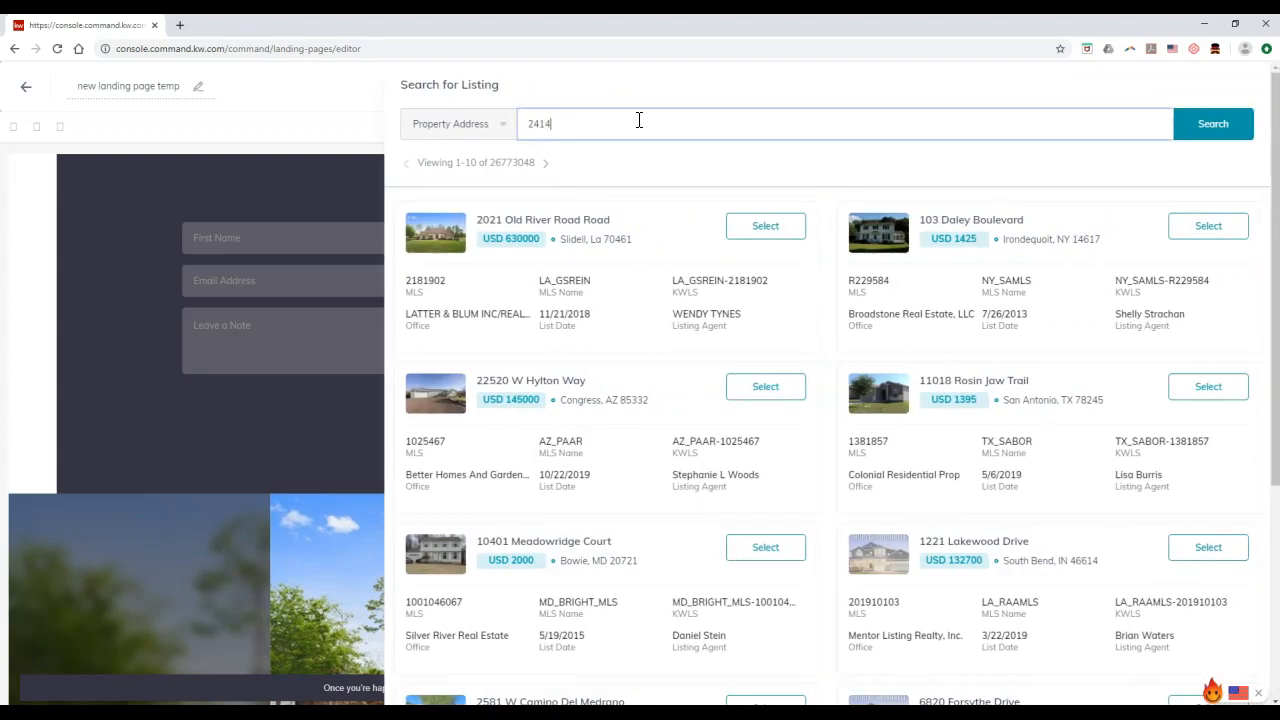
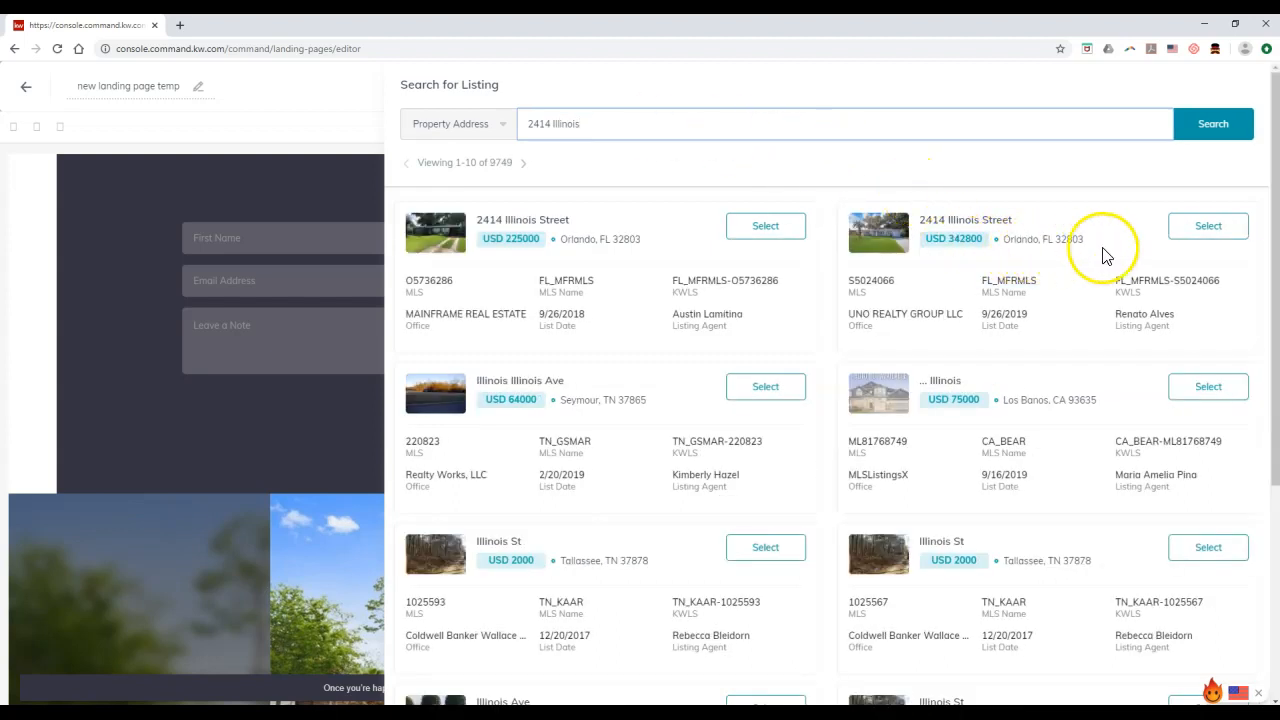
left_click(1208, 232)
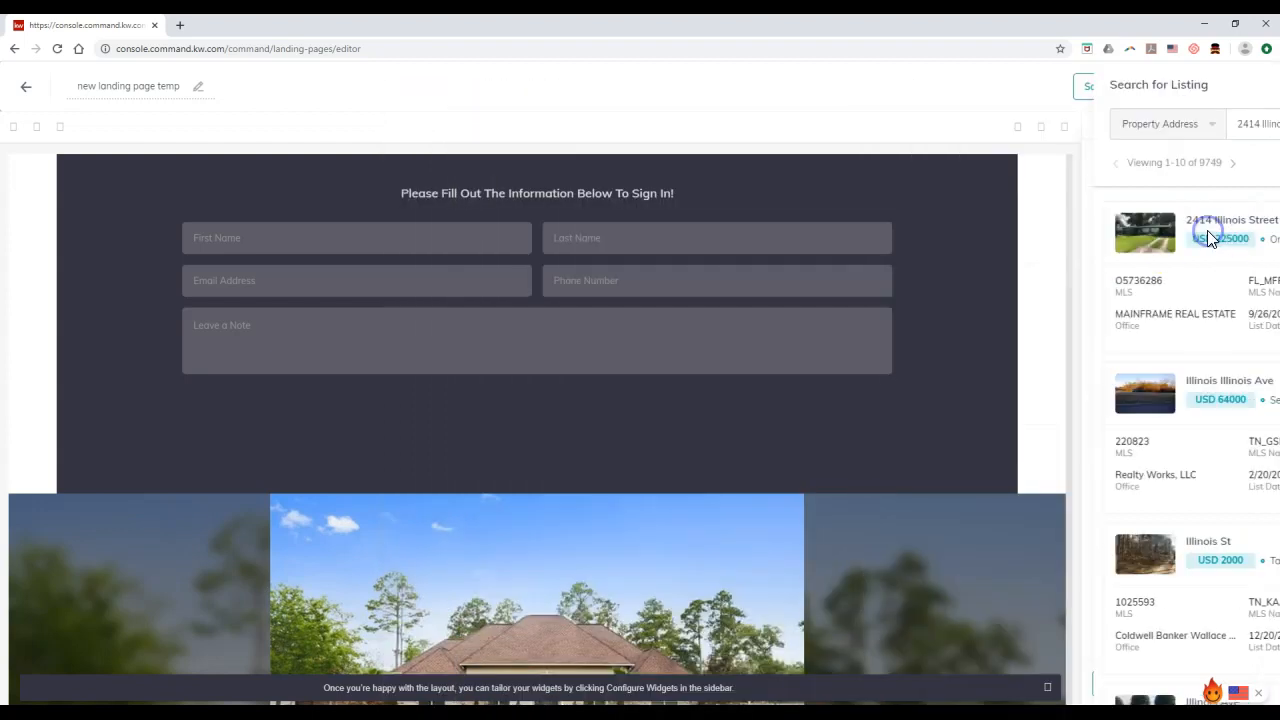
left_click(1118, 333)
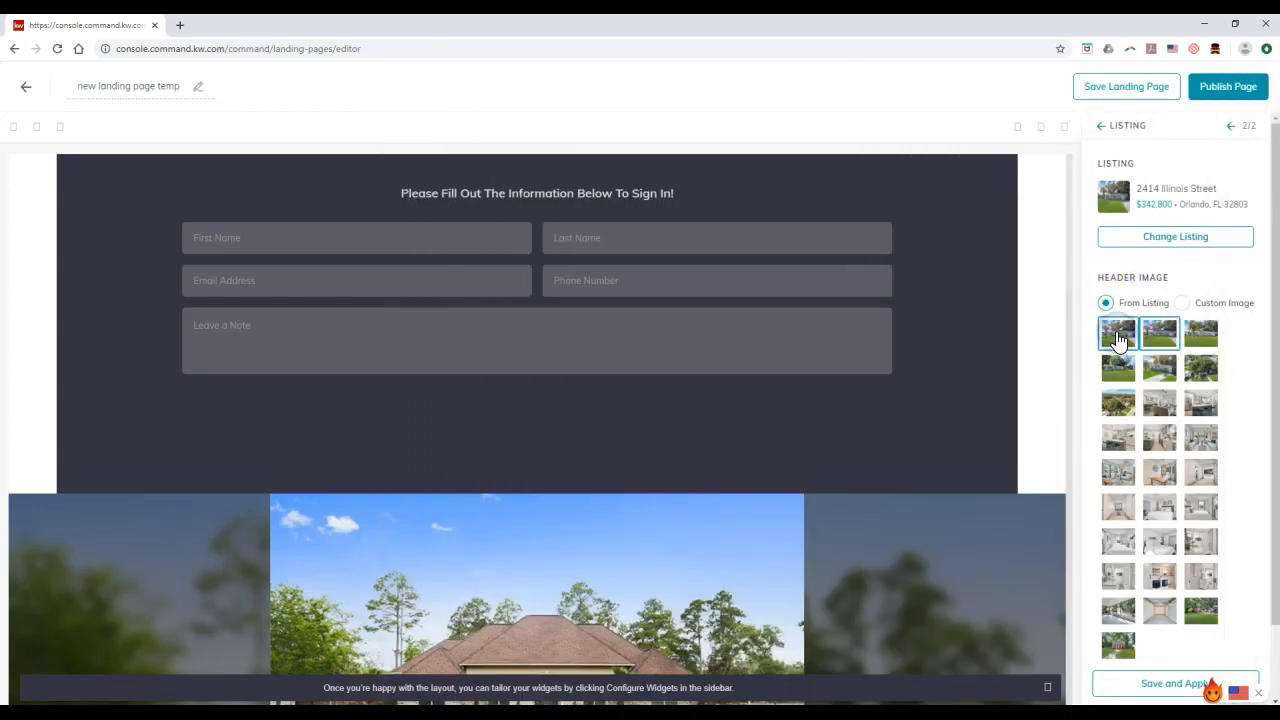
left_click(1161, 684)
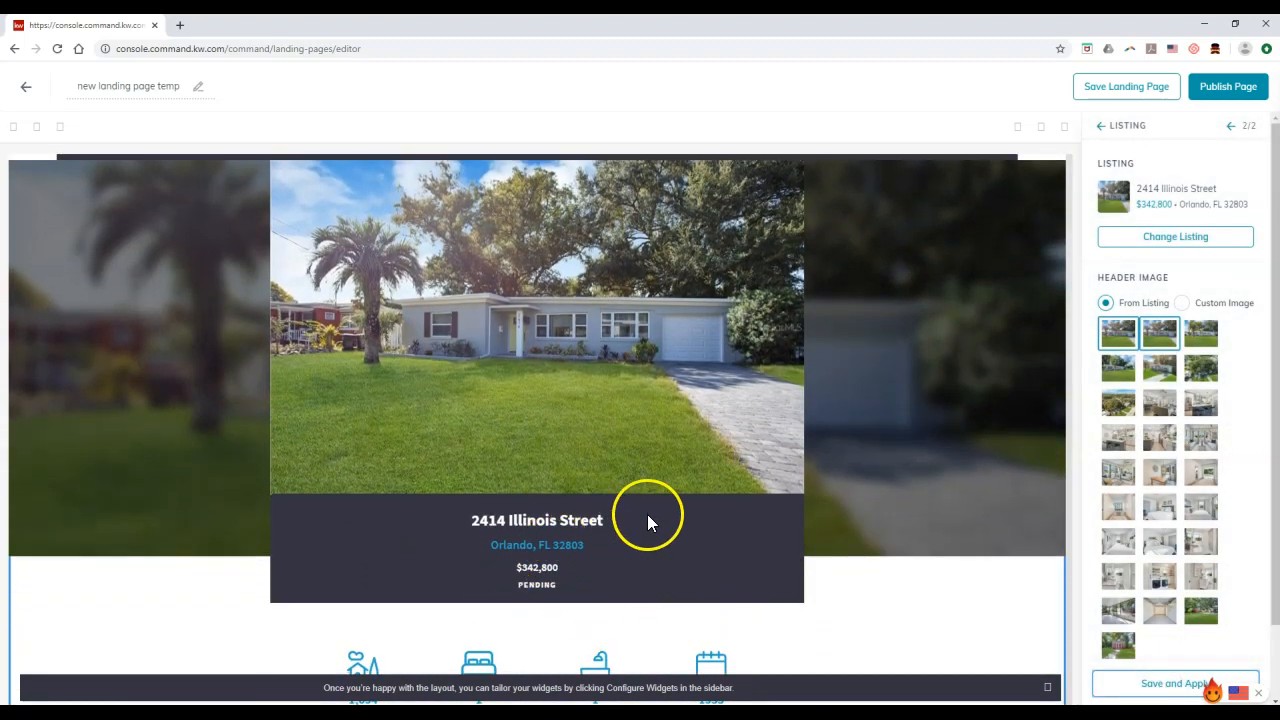
scroll(830, 511, "up", 3)
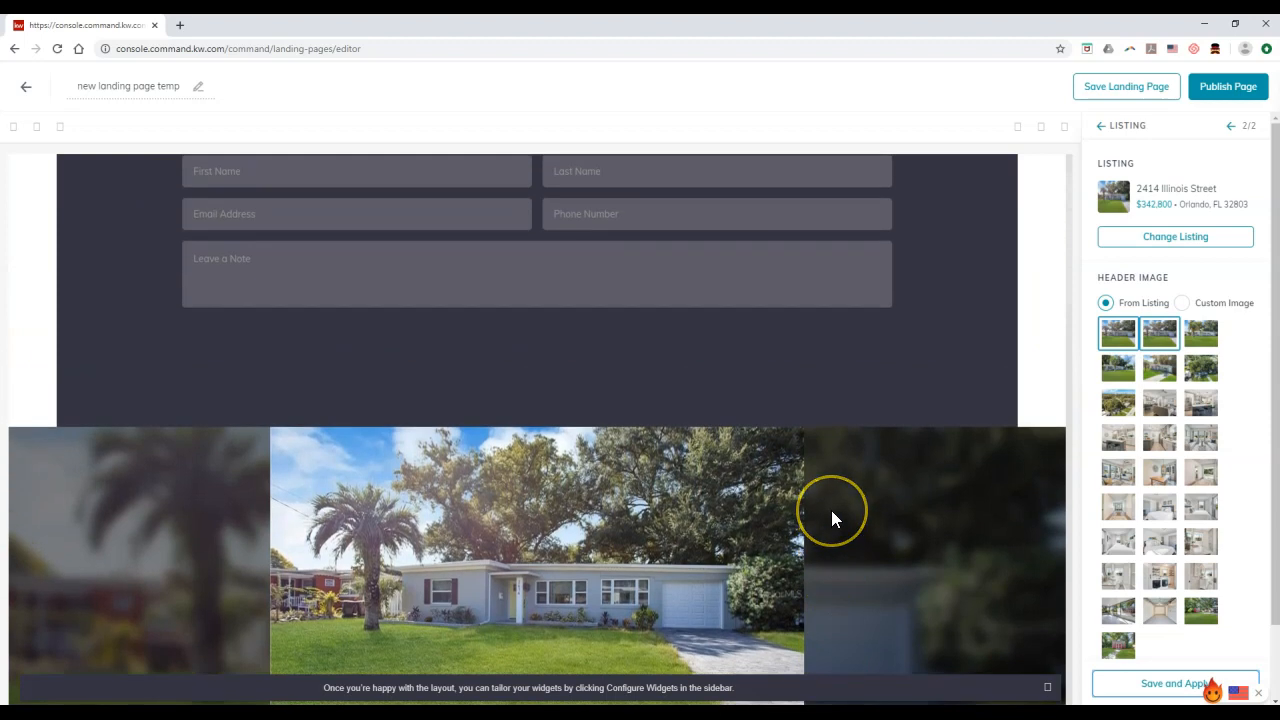
scroll(831, 510, "down", 3)
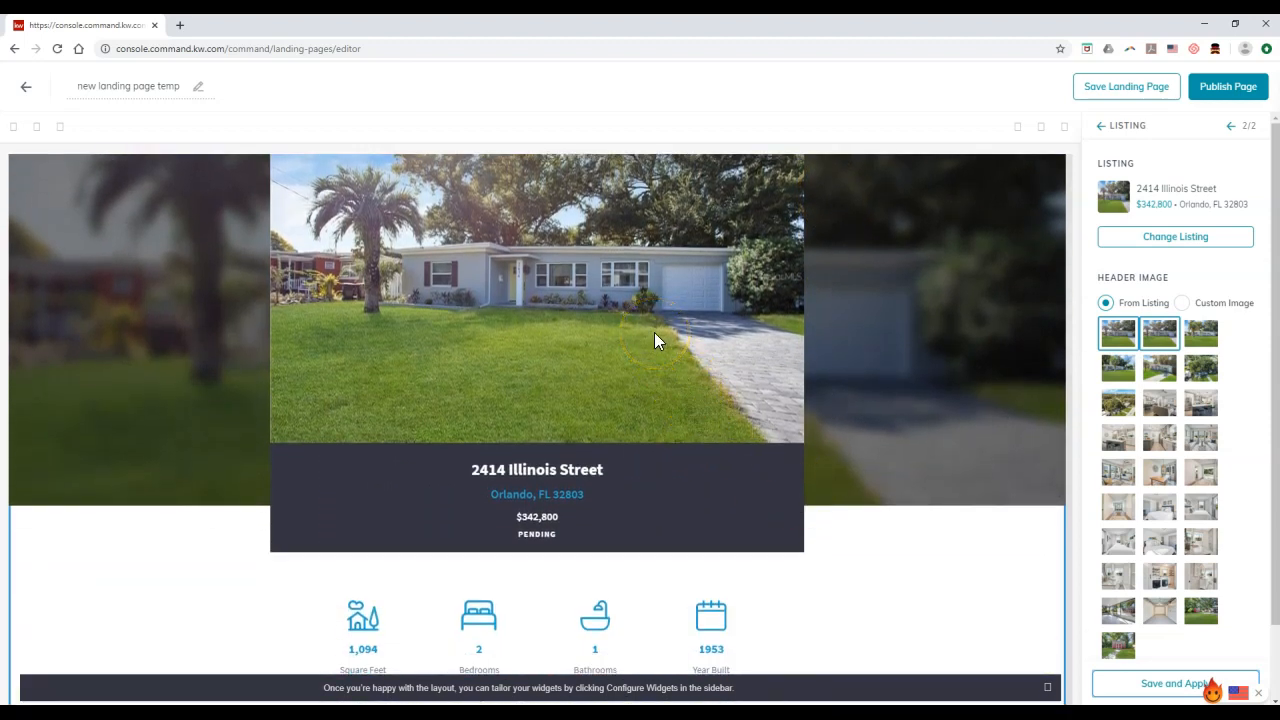
scroll(654, 336, "down", 1)
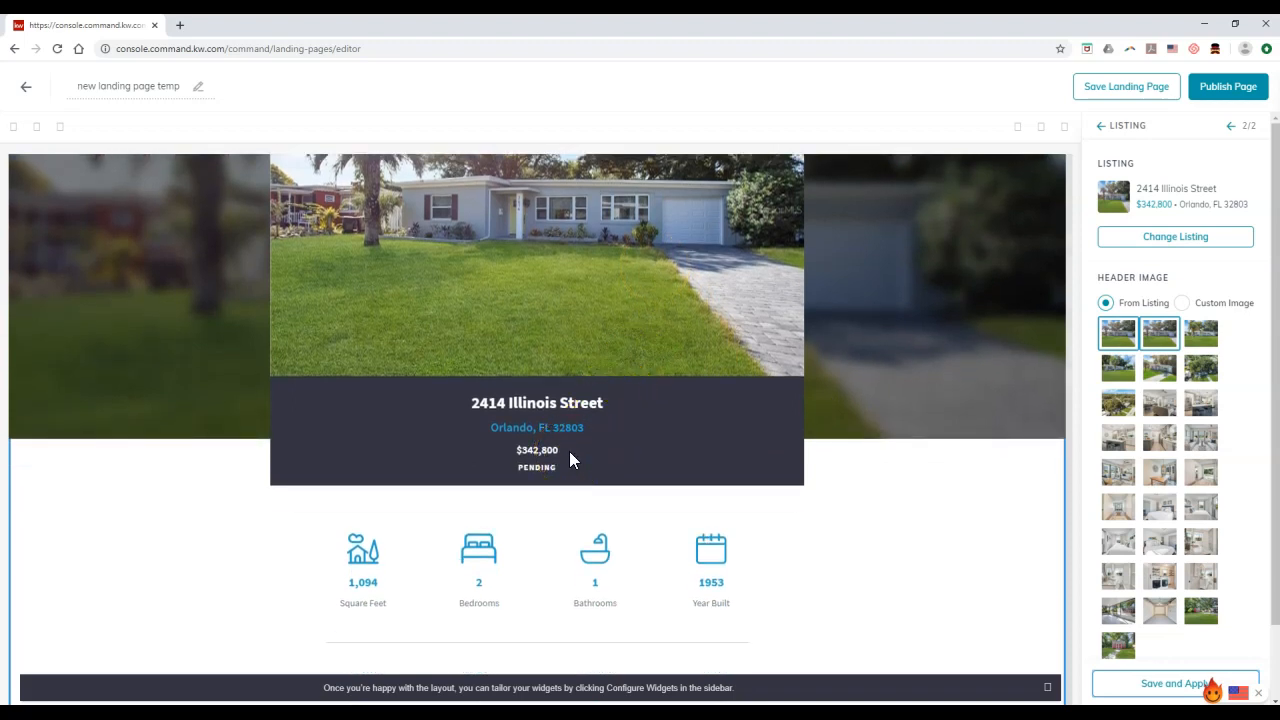
scroll(569, 459, "down", 2)
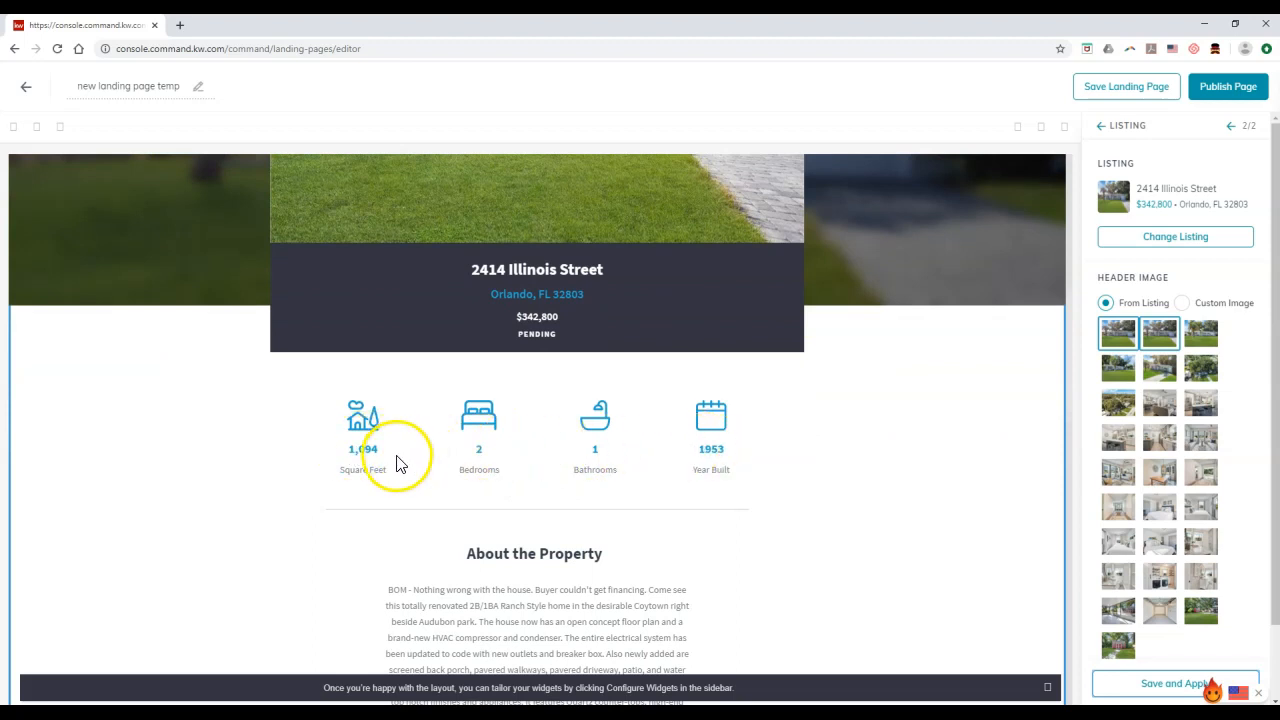
scroll(397, 463, "down", 3)
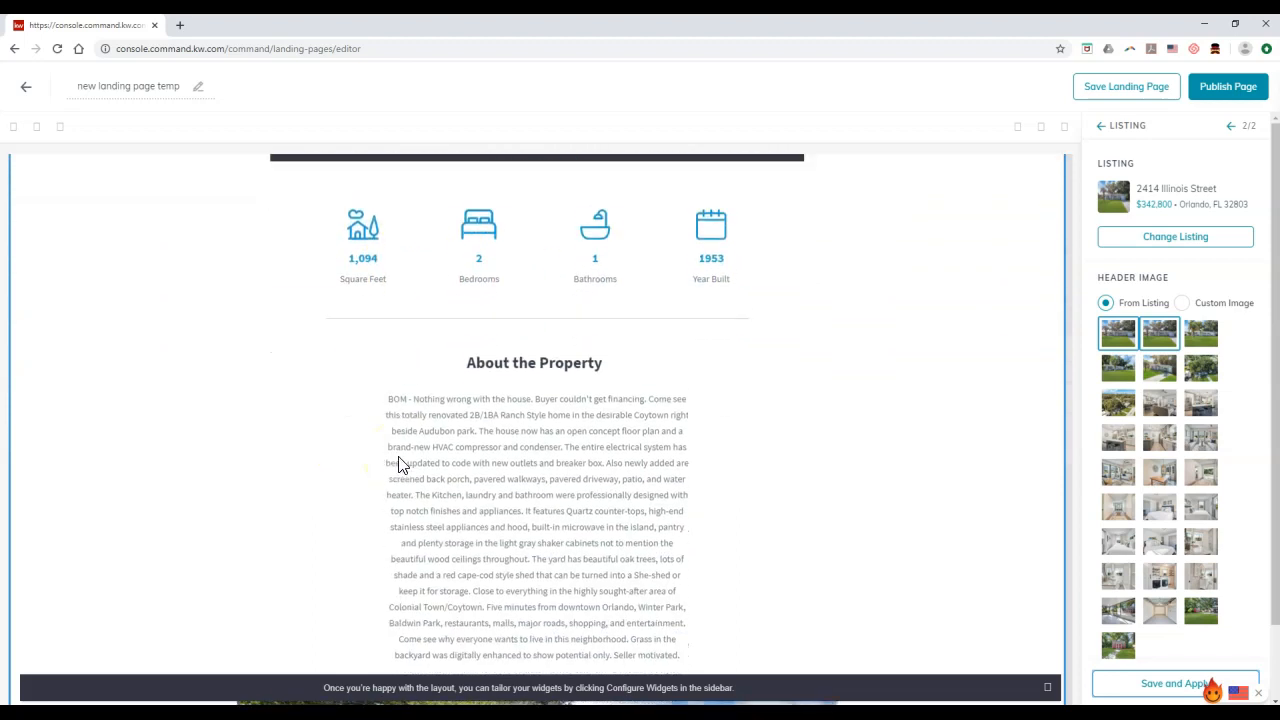
scroll(397, 463, "down", 3)
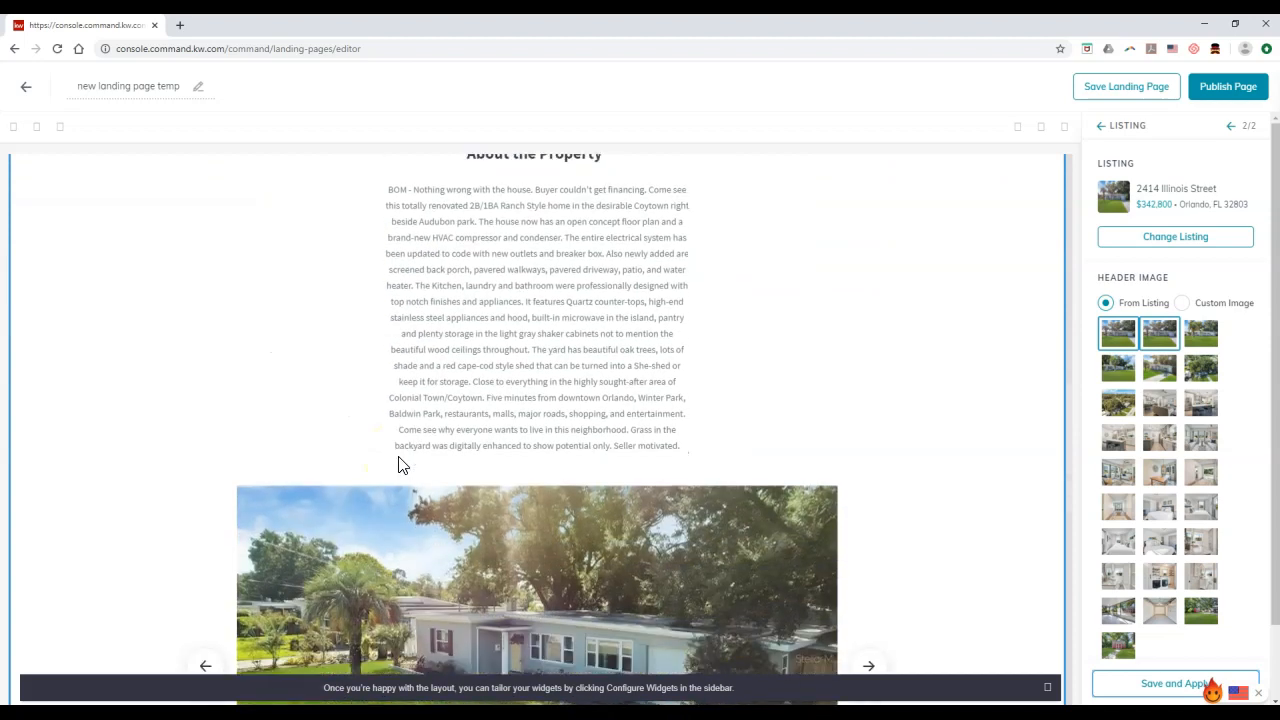
scroll(398, 460, "down", 5)
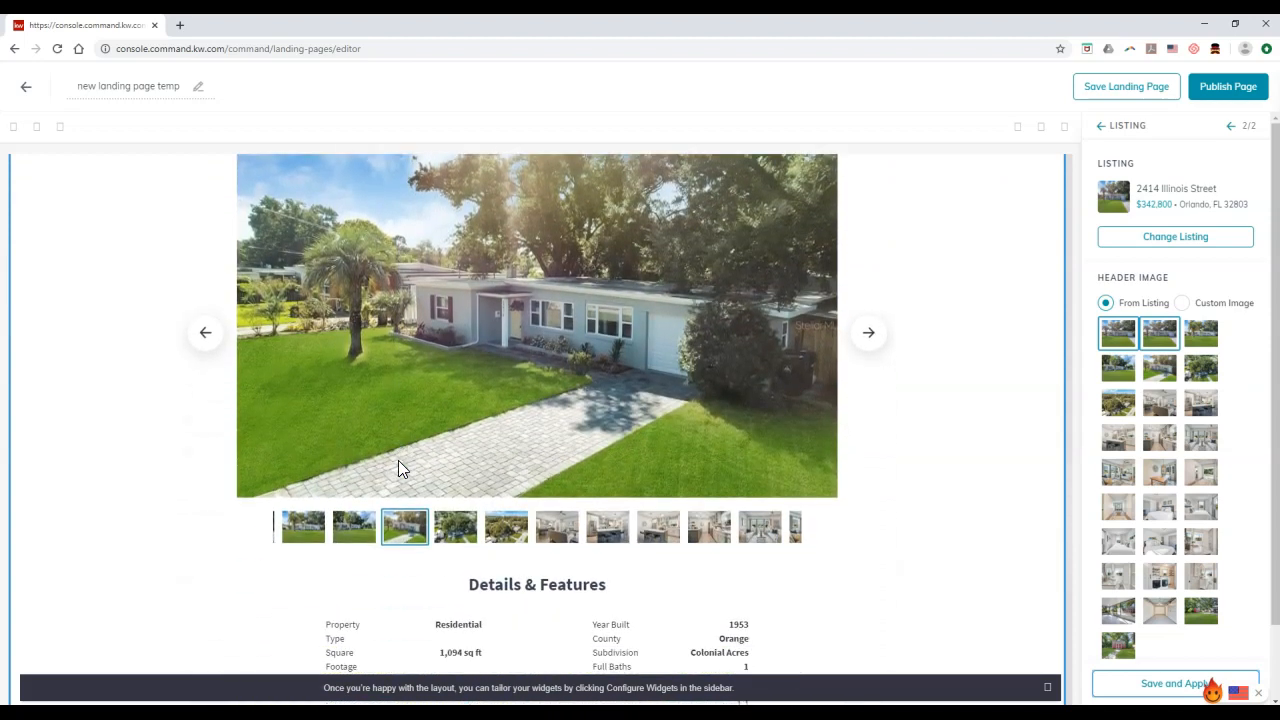
scroll(398, 462, "down", 1)
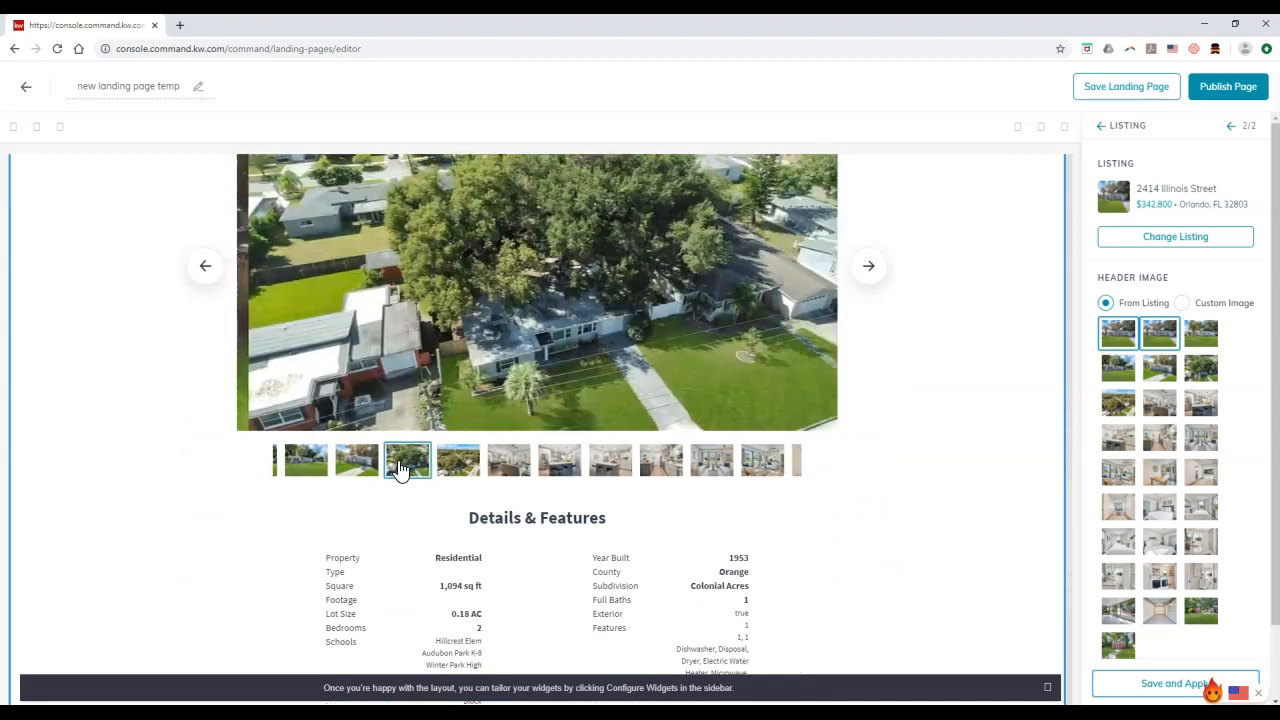
scroll(398, 462, "down", 1)
scroll(398, 470, "down", 1)
scroll(398, 470, "down", 1)
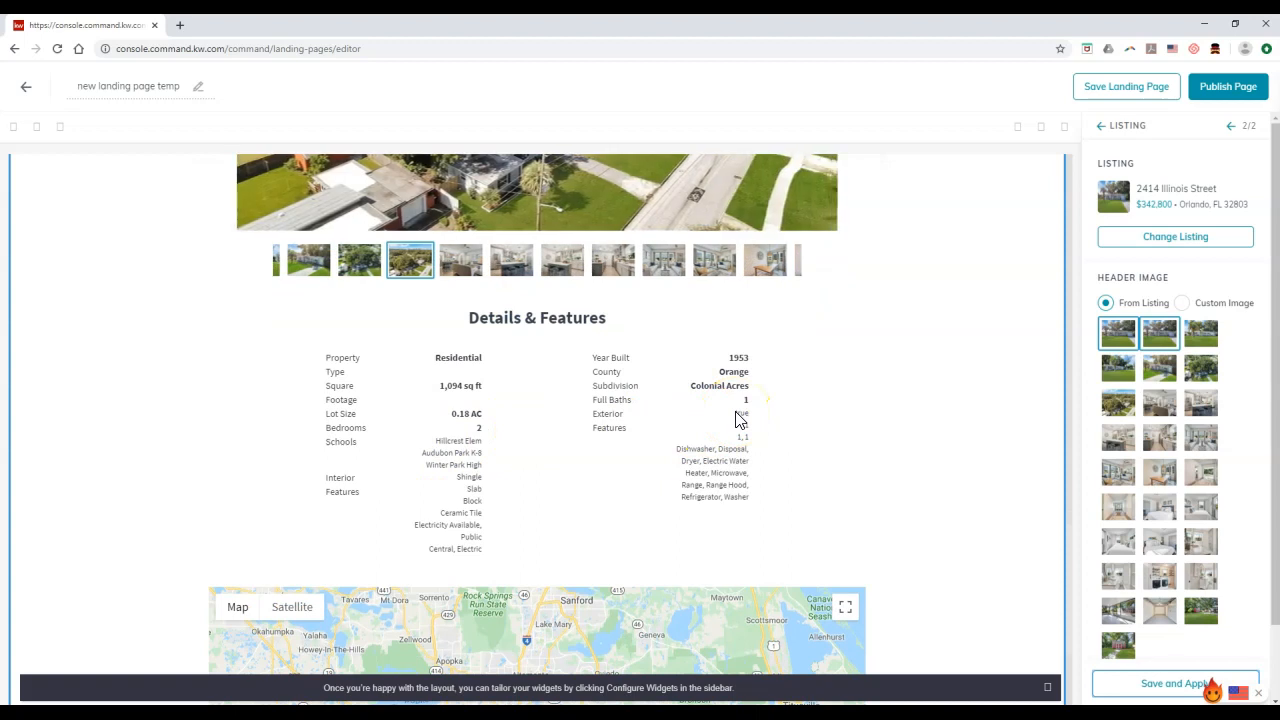
scroll(740, 420, "up", 2)
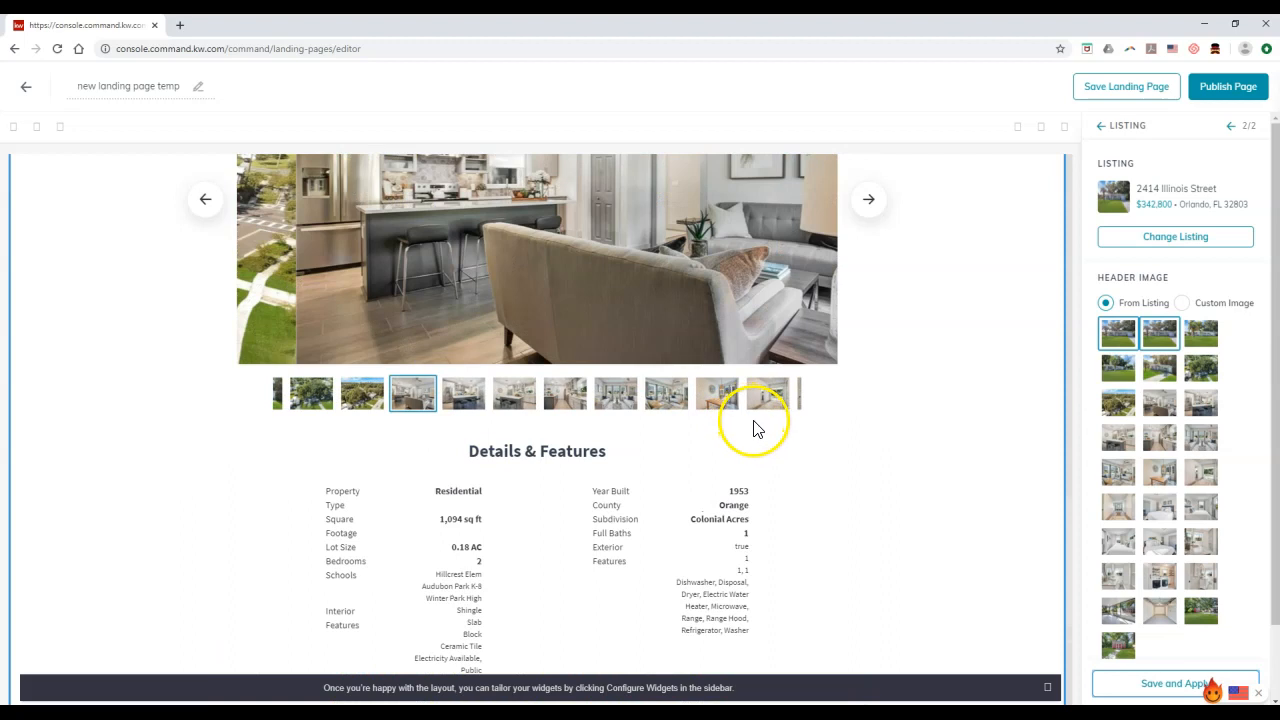
scroll(797, 448, "down", 2)
scroll(880, 420, "down", 3)
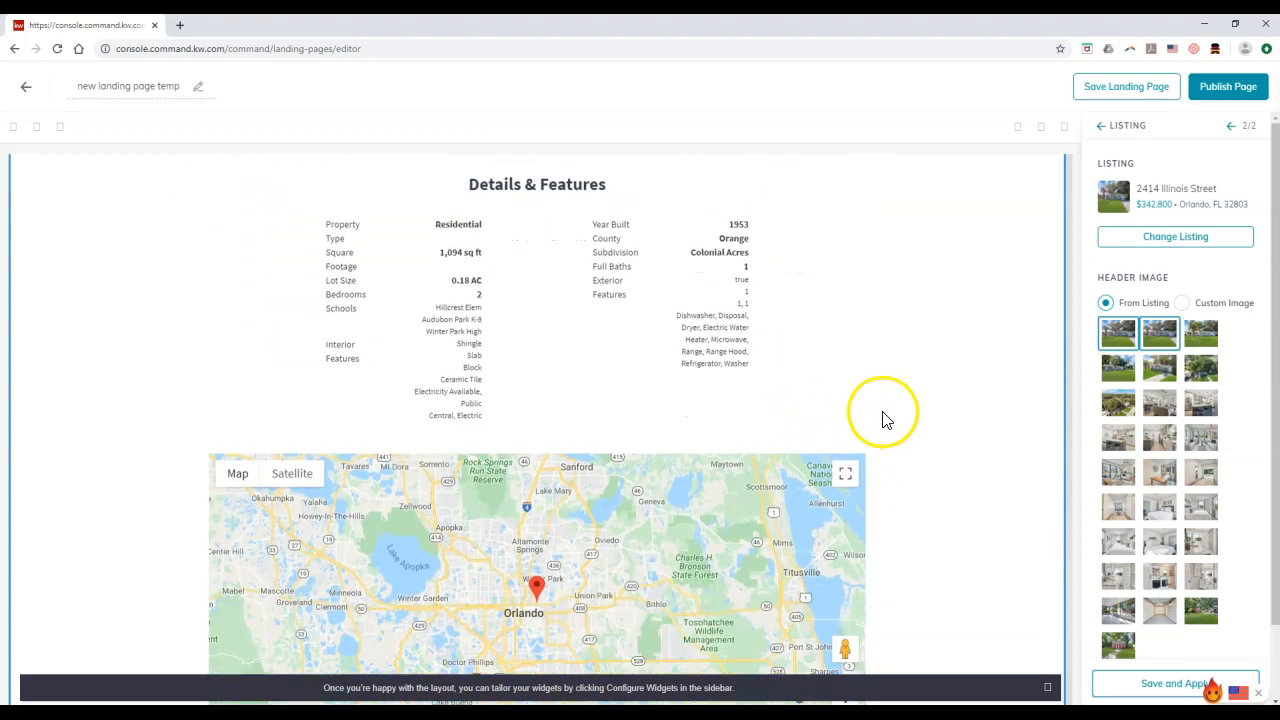
left_click(138, 90)
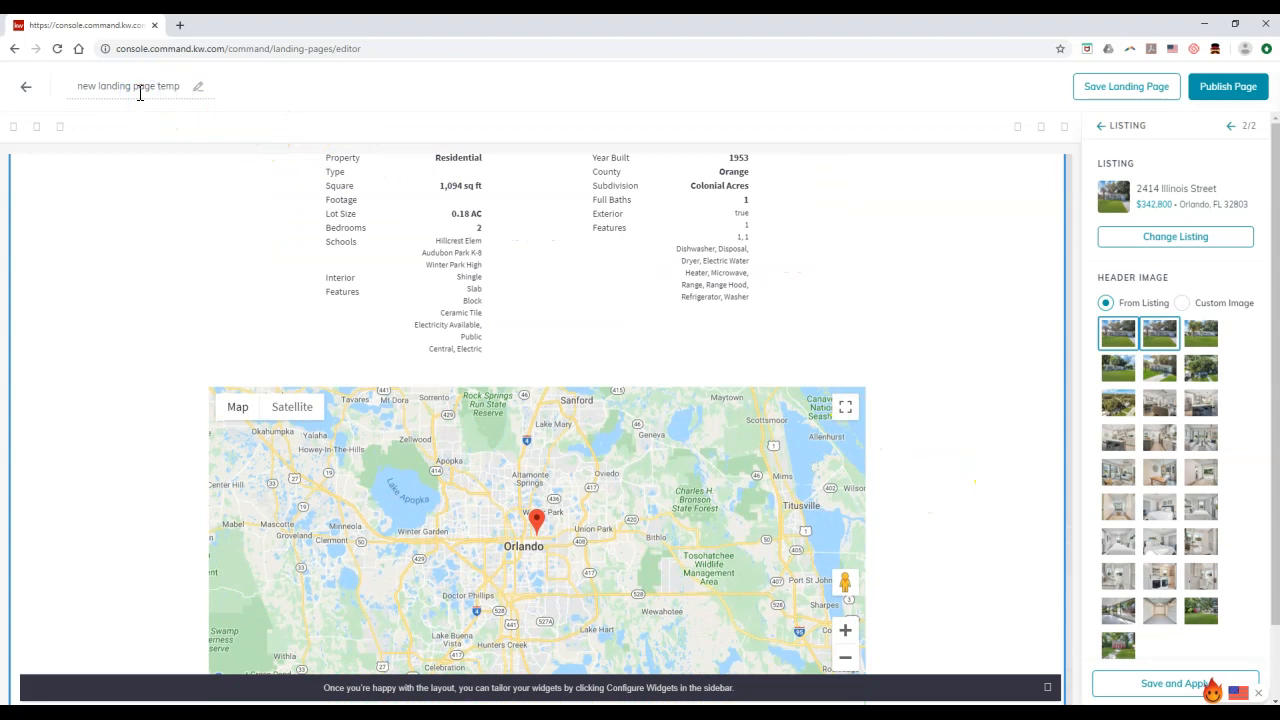
triple_click(140, 90)
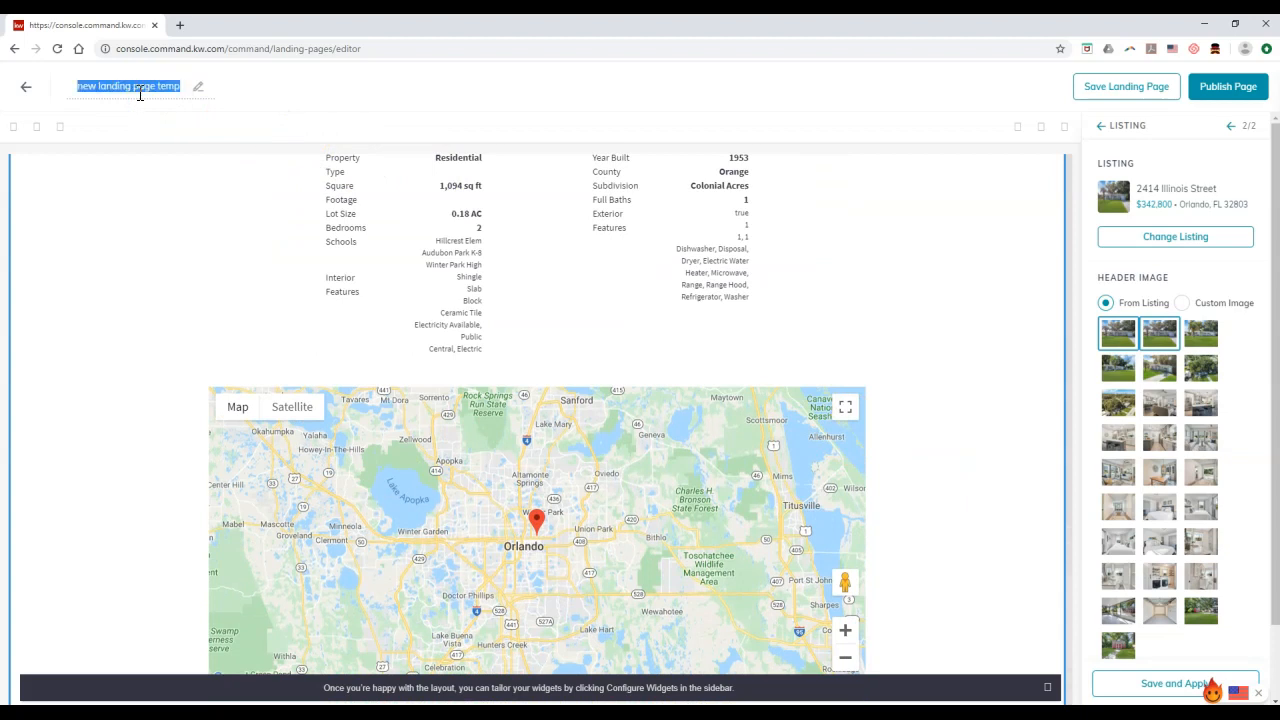
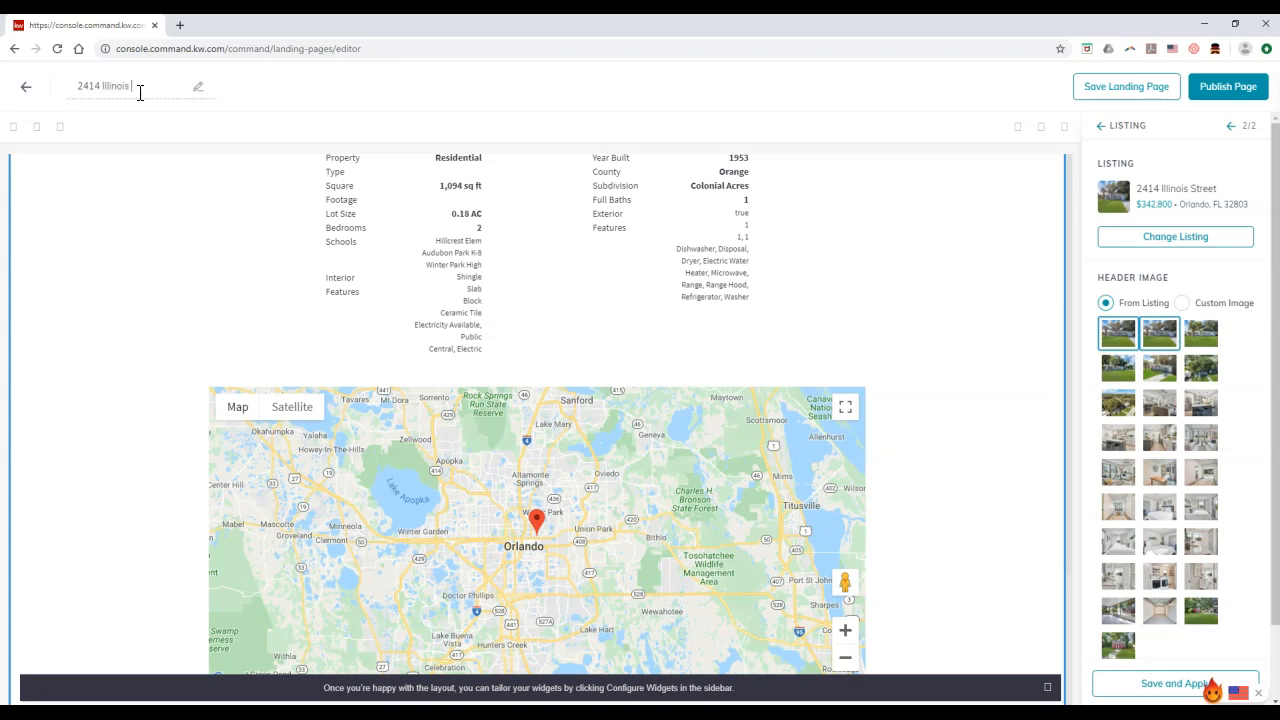
type("p")
left_click(380, 86)
left_click(1146, 90)
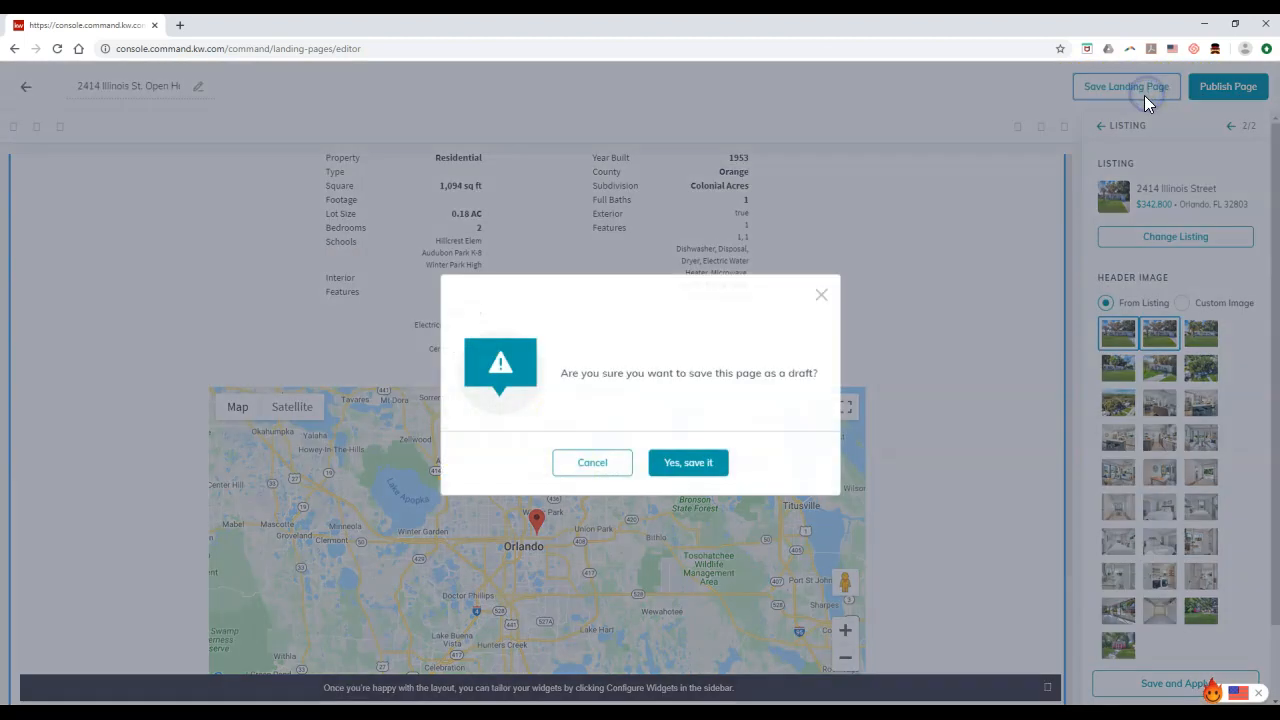
left_click(712, 463)
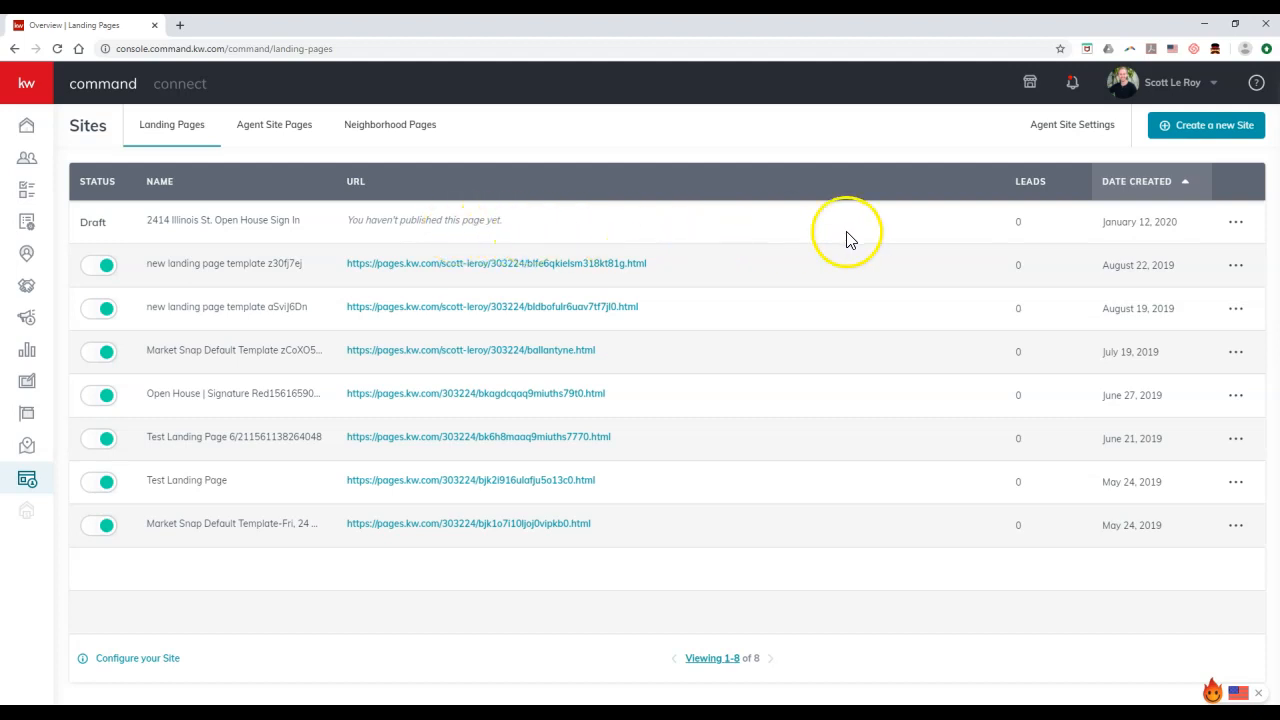
left_click(1236, 222)
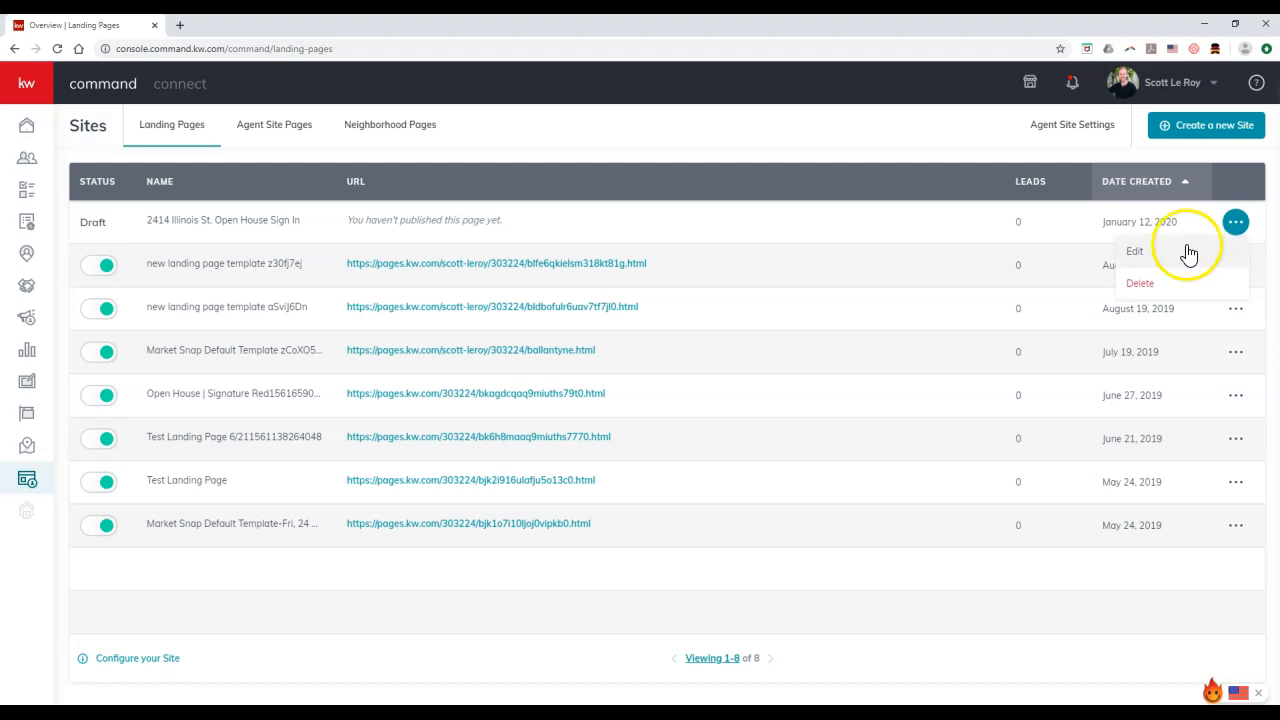
left_click(1158, 258)
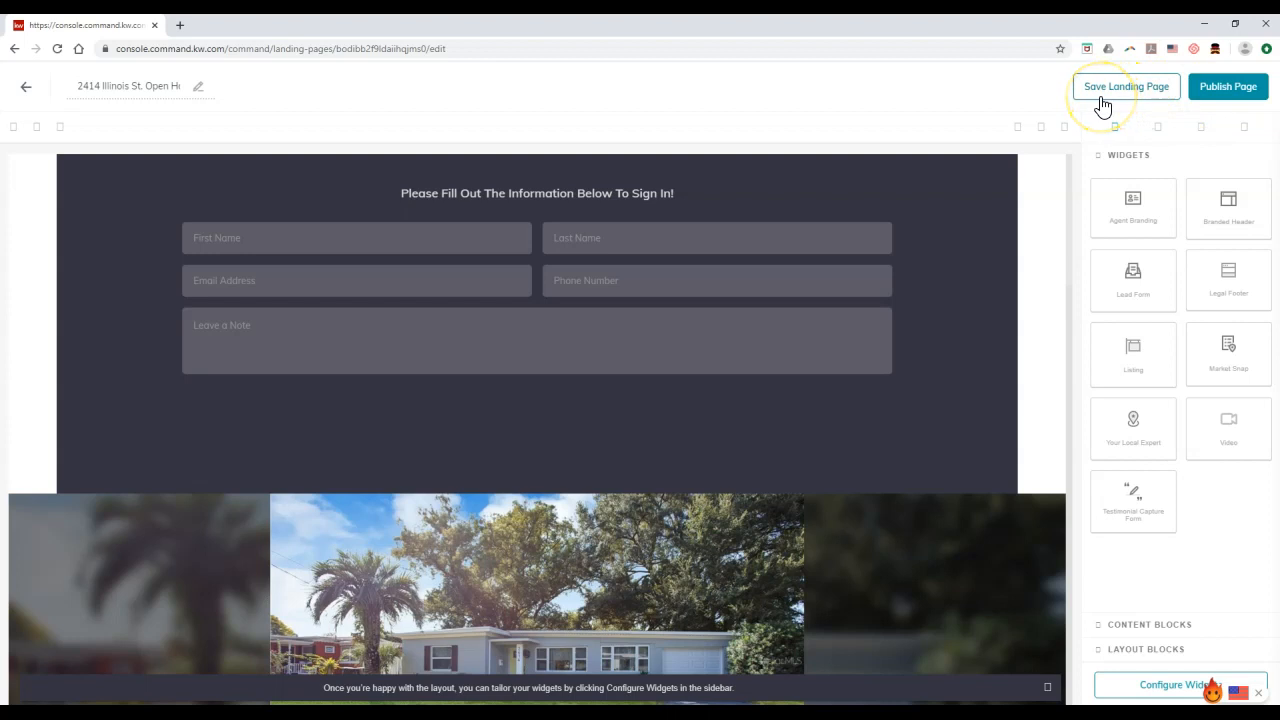
left_click(1207, 105)
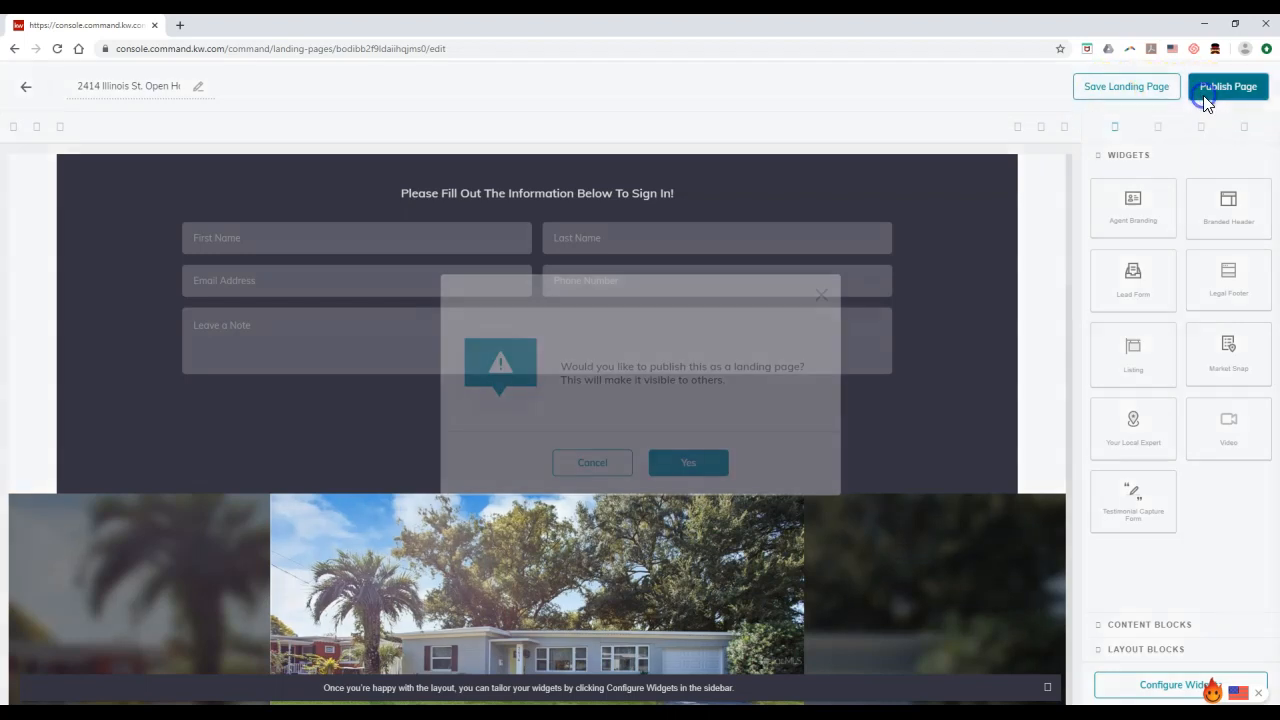
left_click(686, 465)
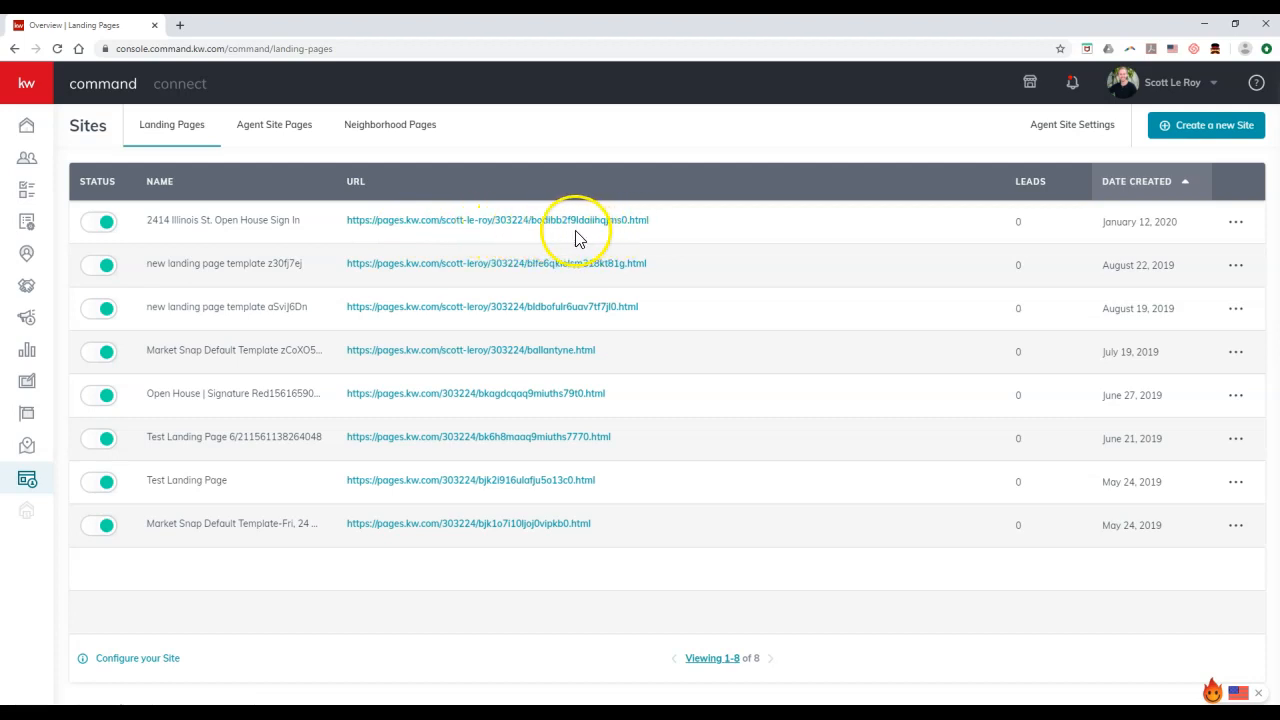
left_click_drag(343, 220, 529, 224)
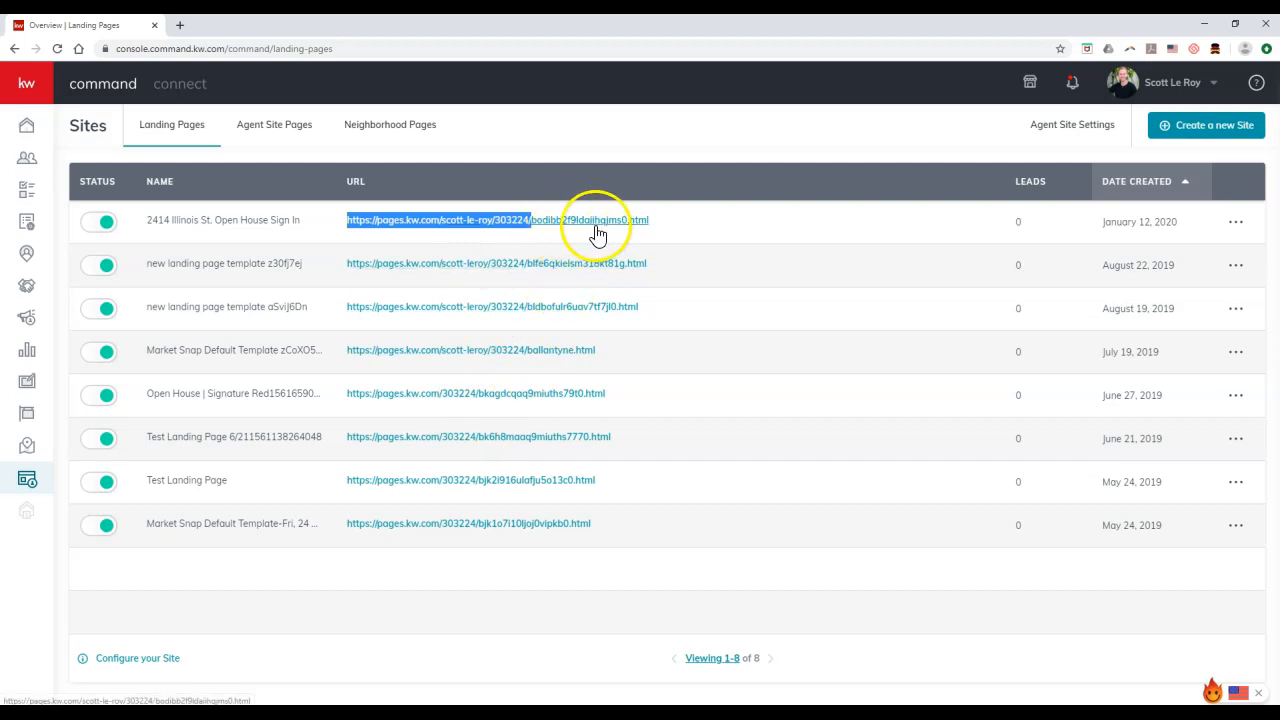
left_click(1236, 224)
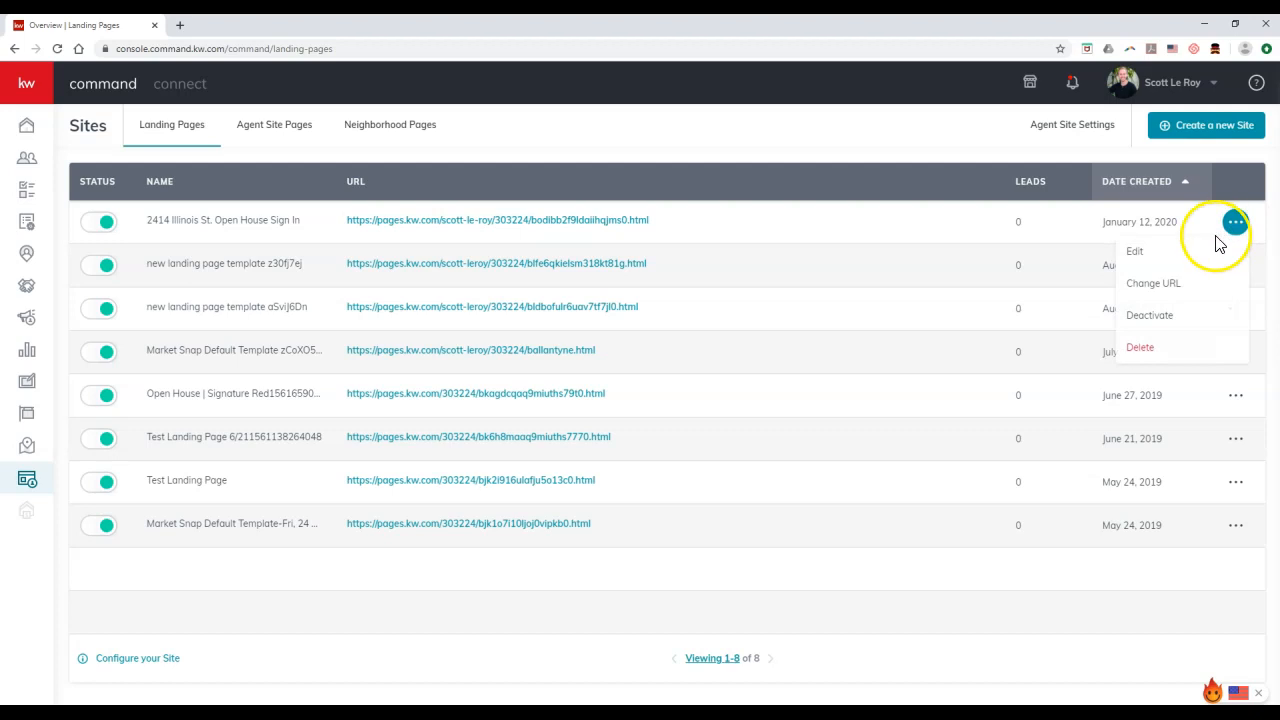
left_click(1190, 288)
left_click_drag(737, 356, 614, 370)
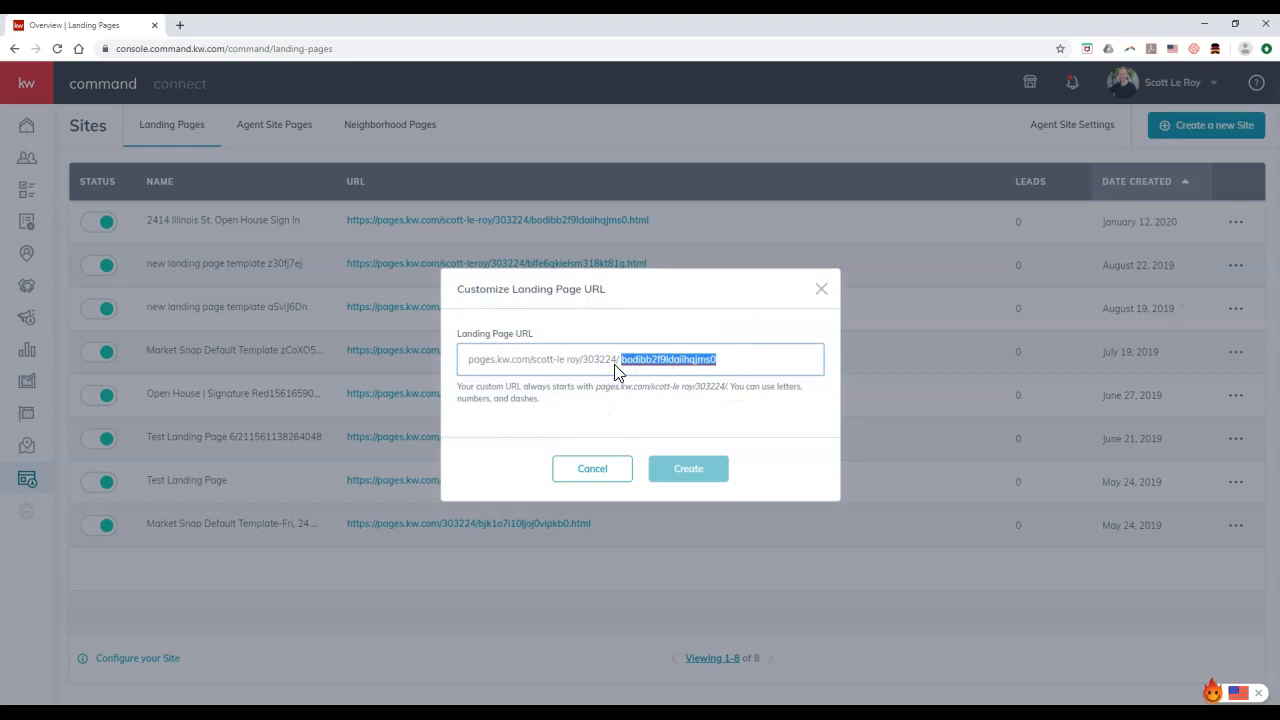
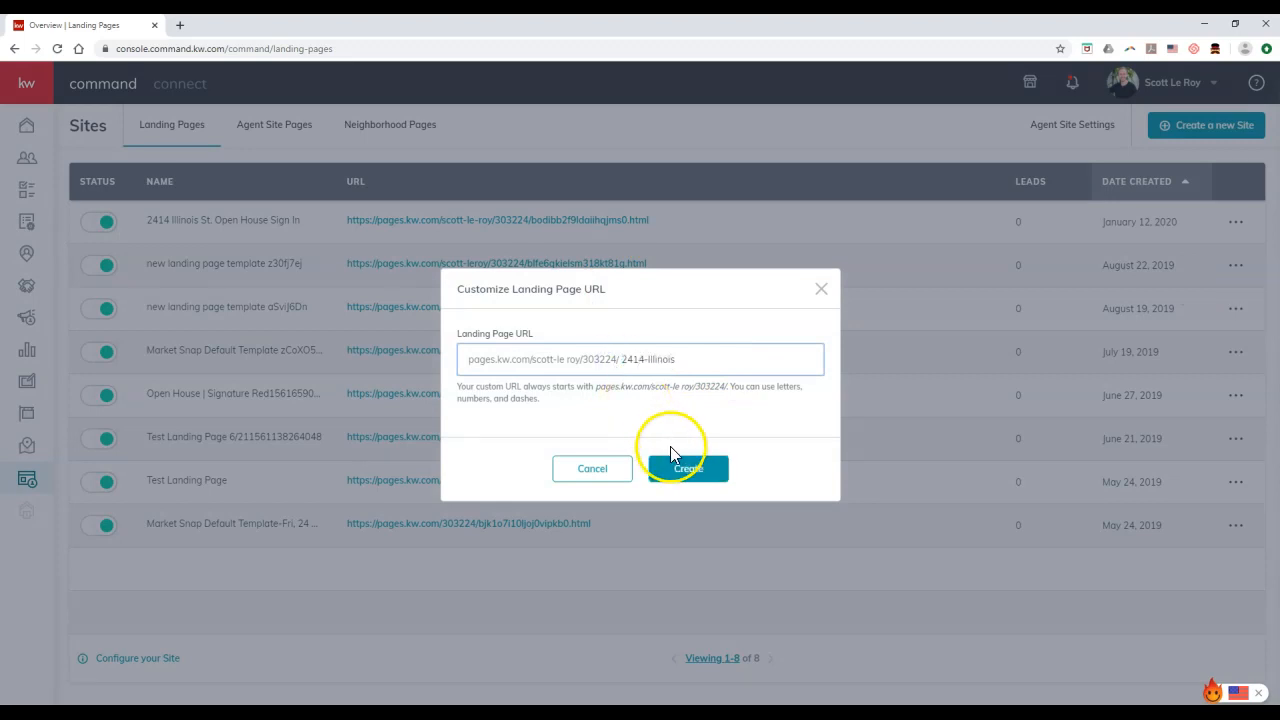
left_click(674, 462)
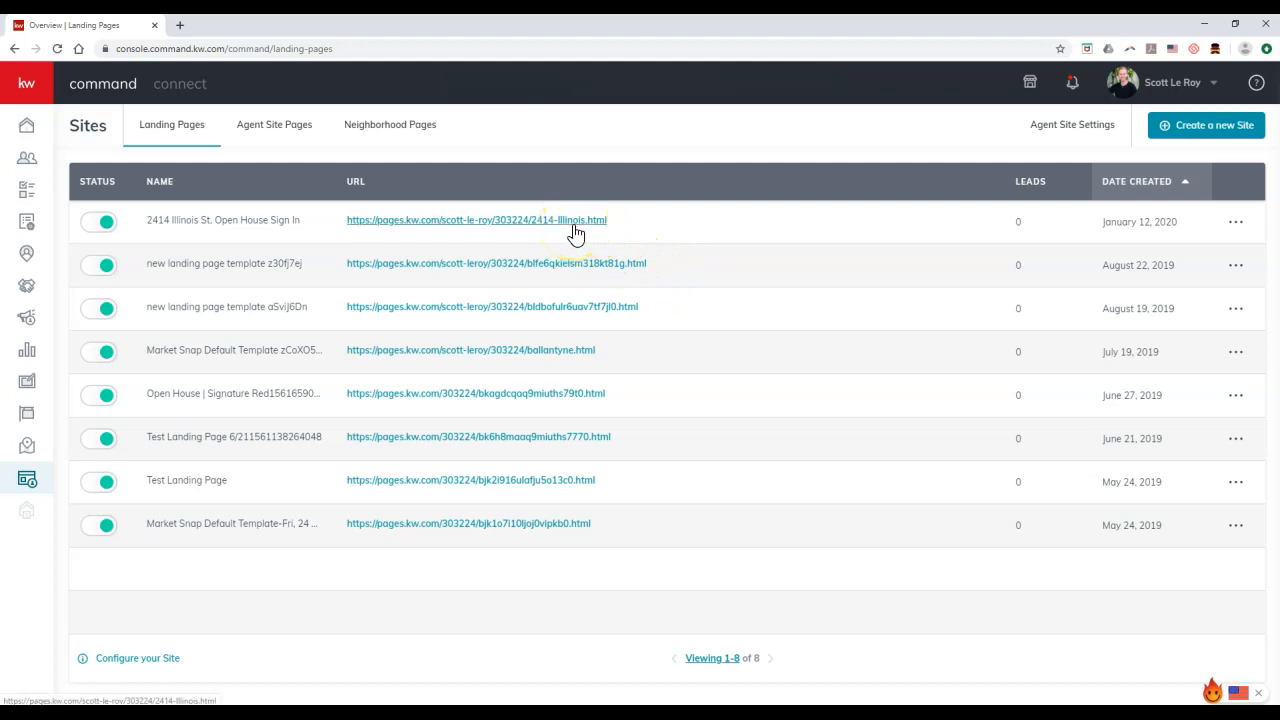
left_click(574, 226)
left_click(262, 25)
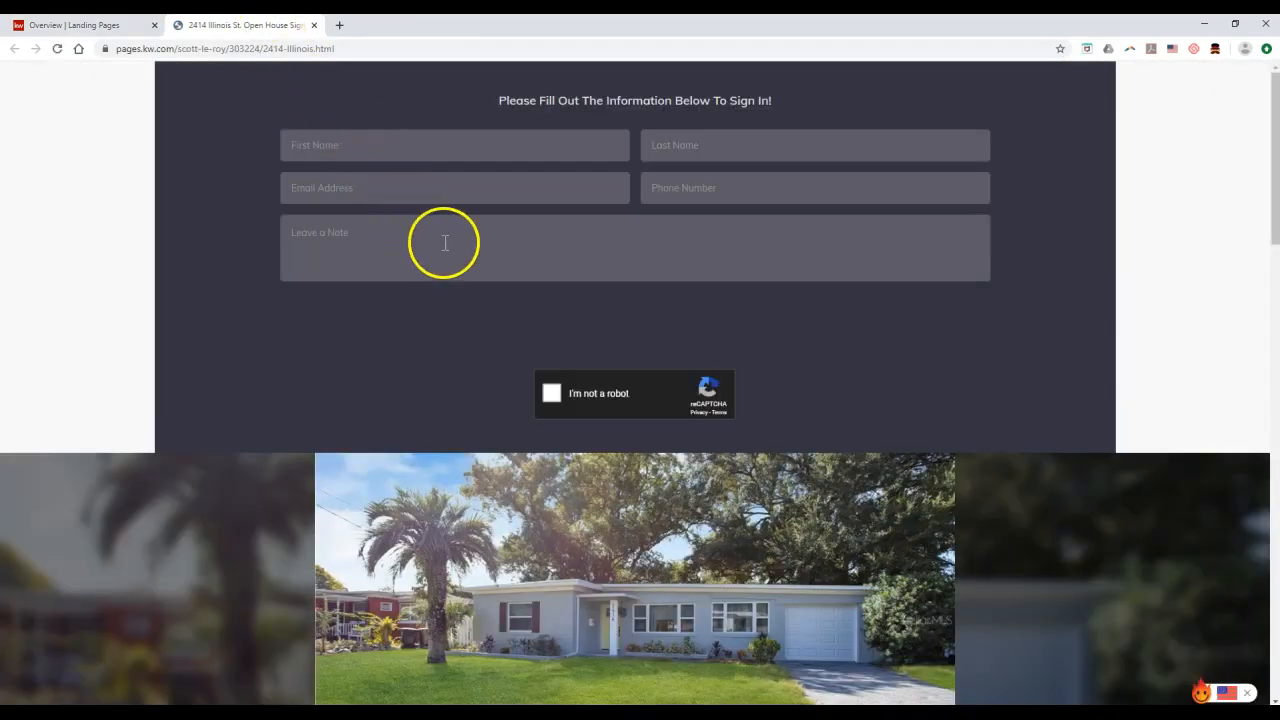
scroll(604, 261, "down", 1)
scroll(603, 260, "down", 3)
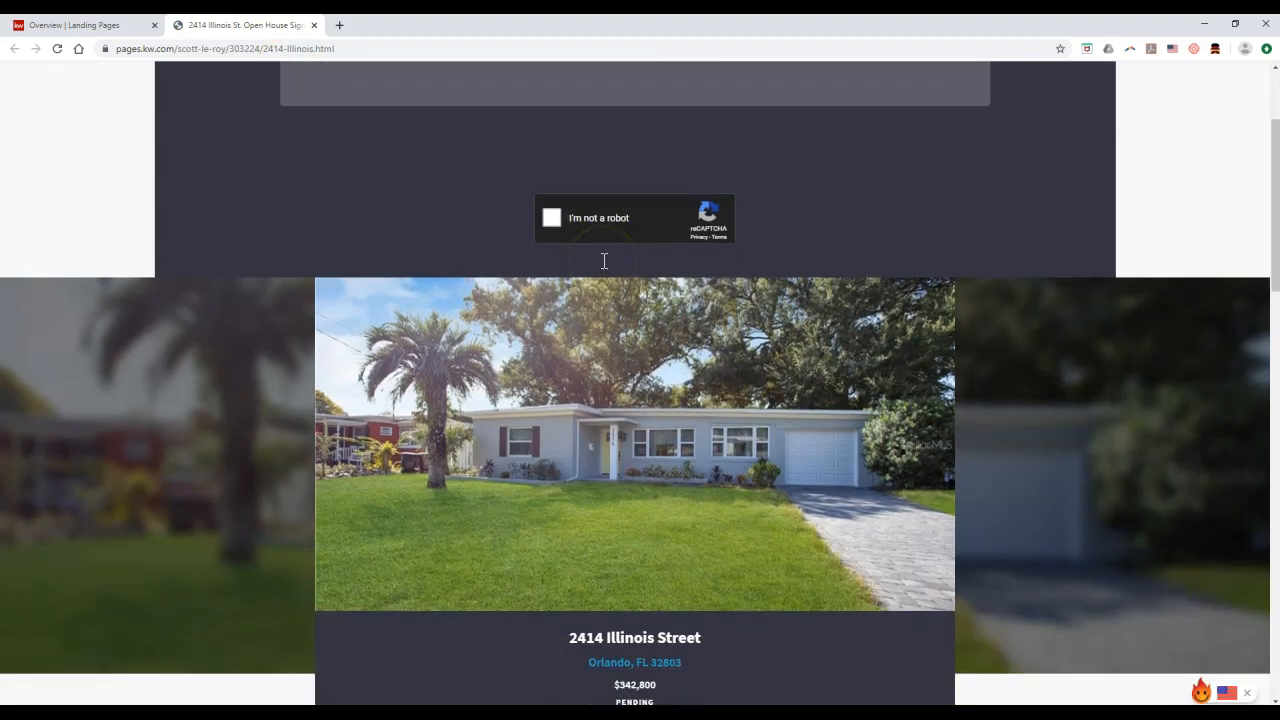
scroll(499, 290, "up", 4)
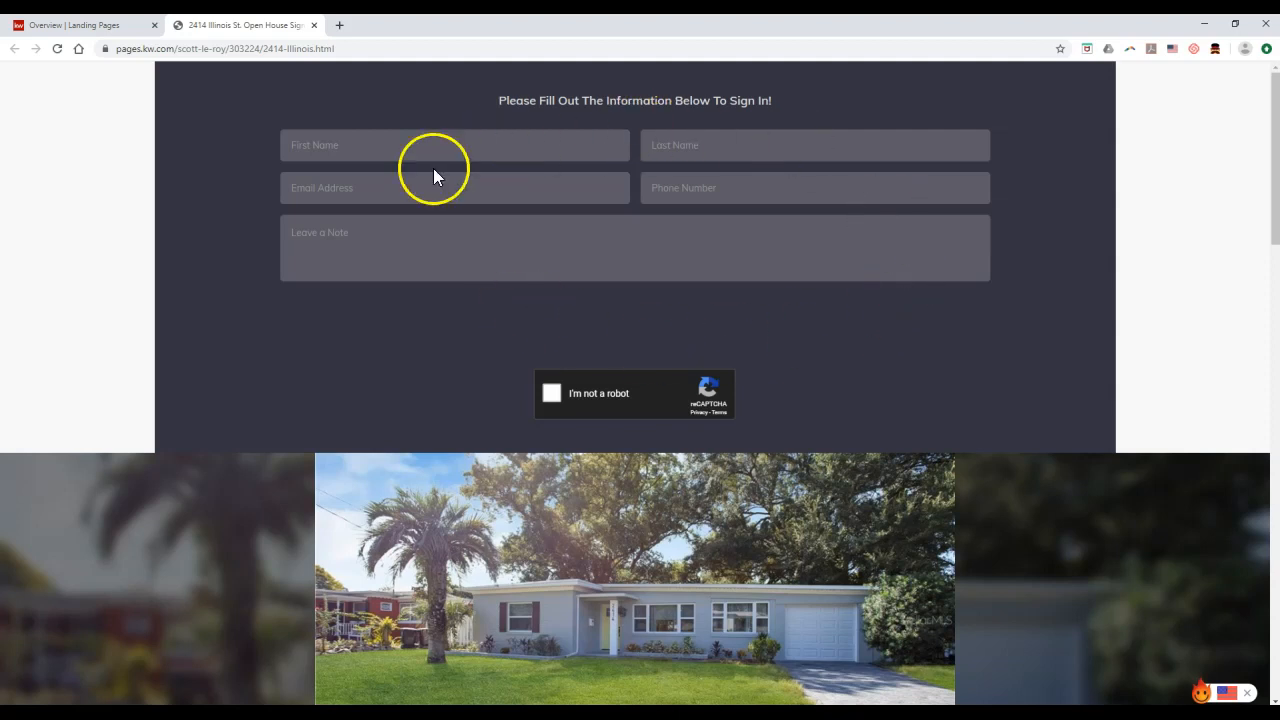
Back on the Landing Pages list, check the Illinois St. page's Leads count
left_click(90, 24)
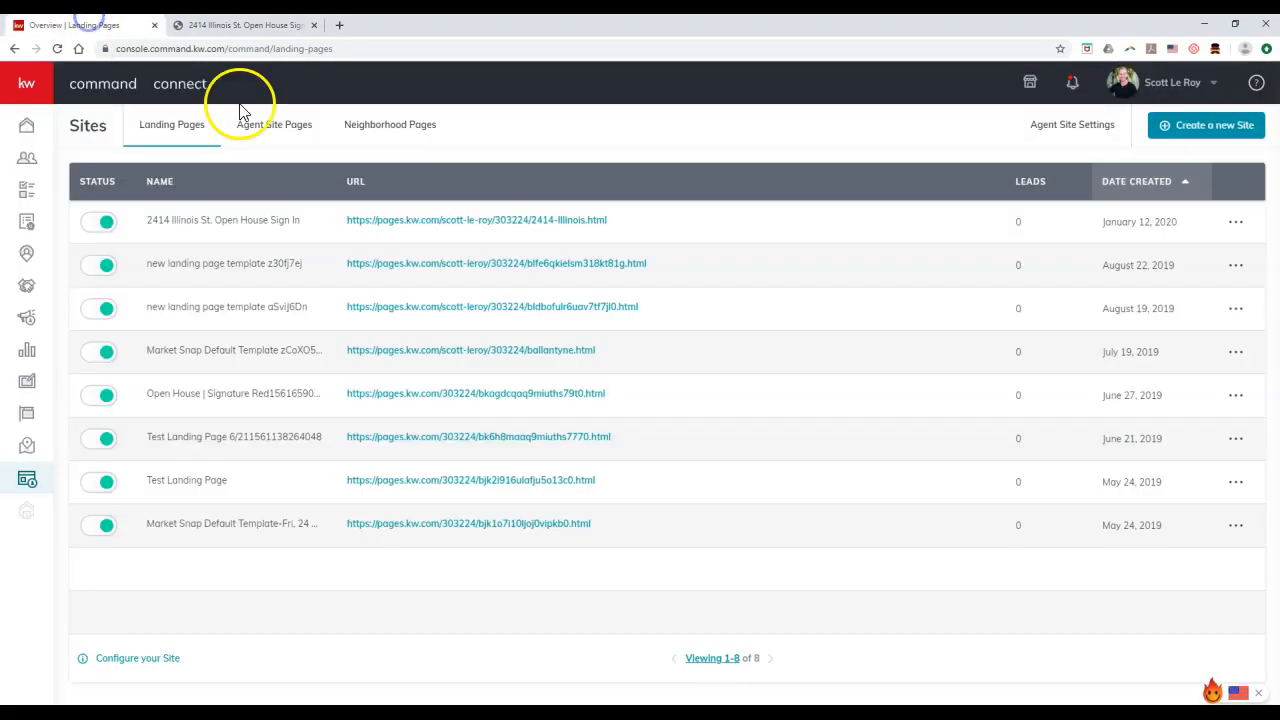
double_click(1015, 223)
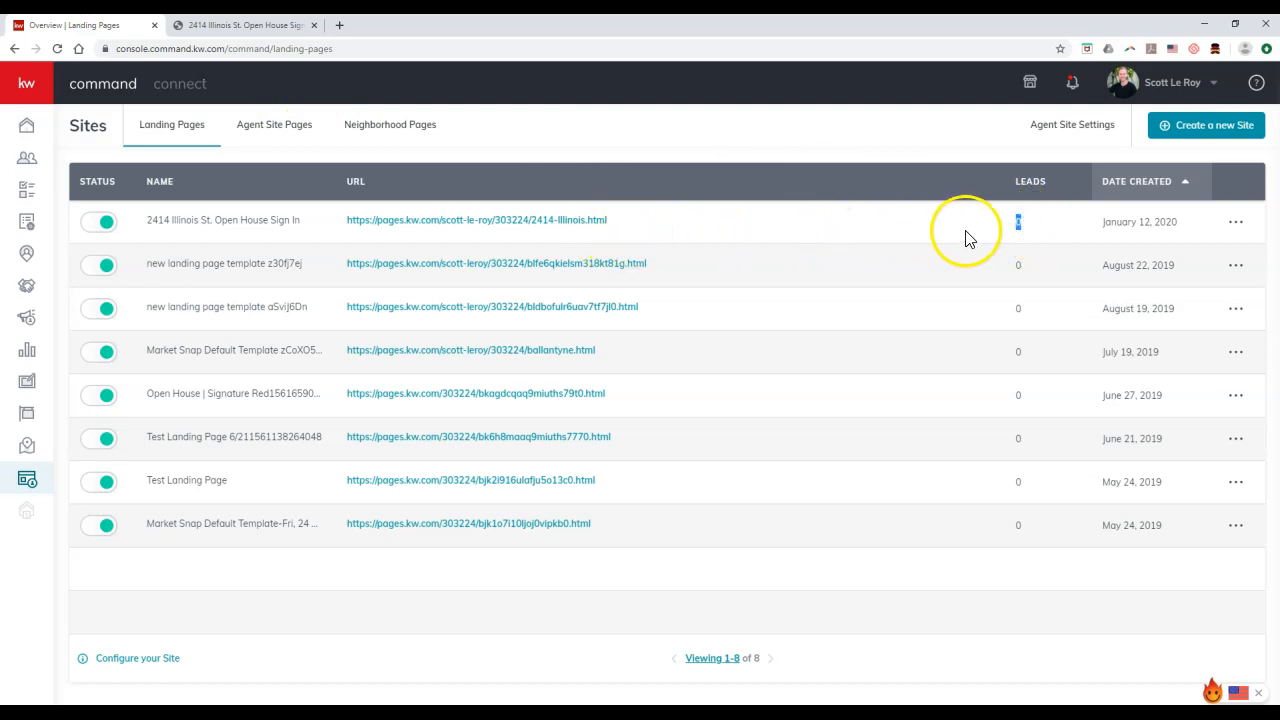
left_click(1020, 236)
Review the page's row actions menu, then revisit the live sign-in page and close its tab
left_click(1235, 223)
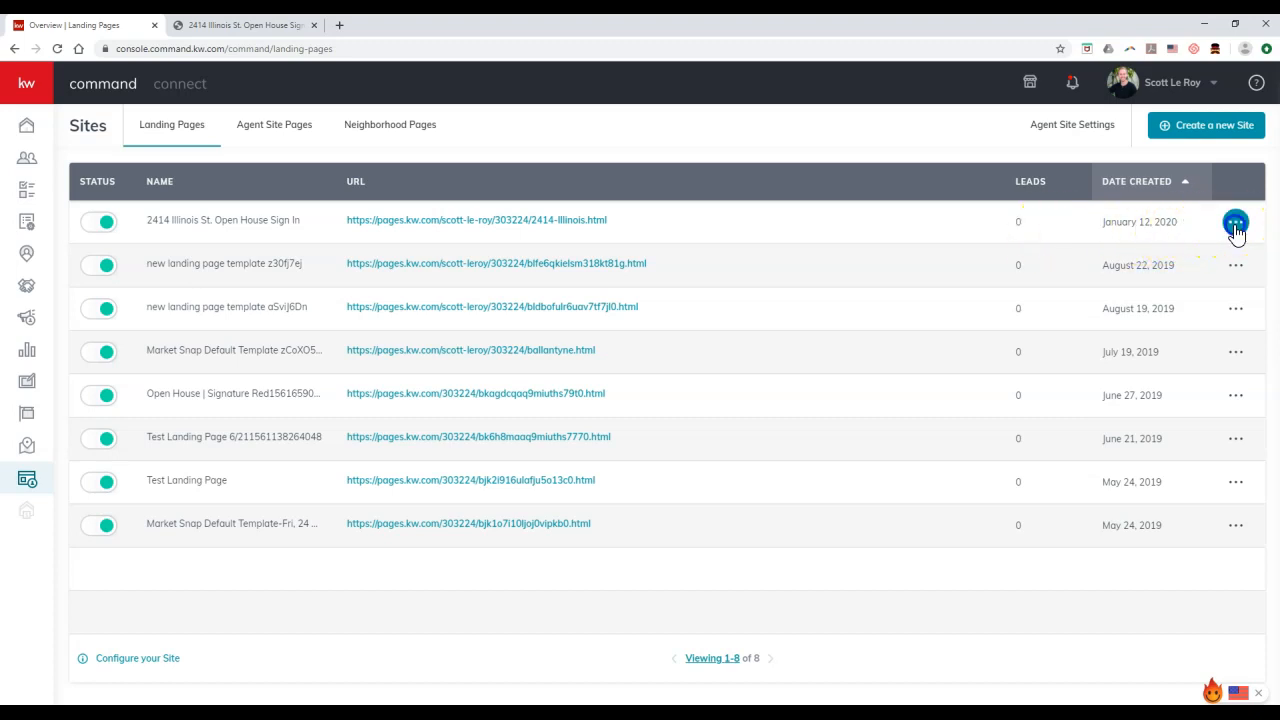
left_click(1192, 258)
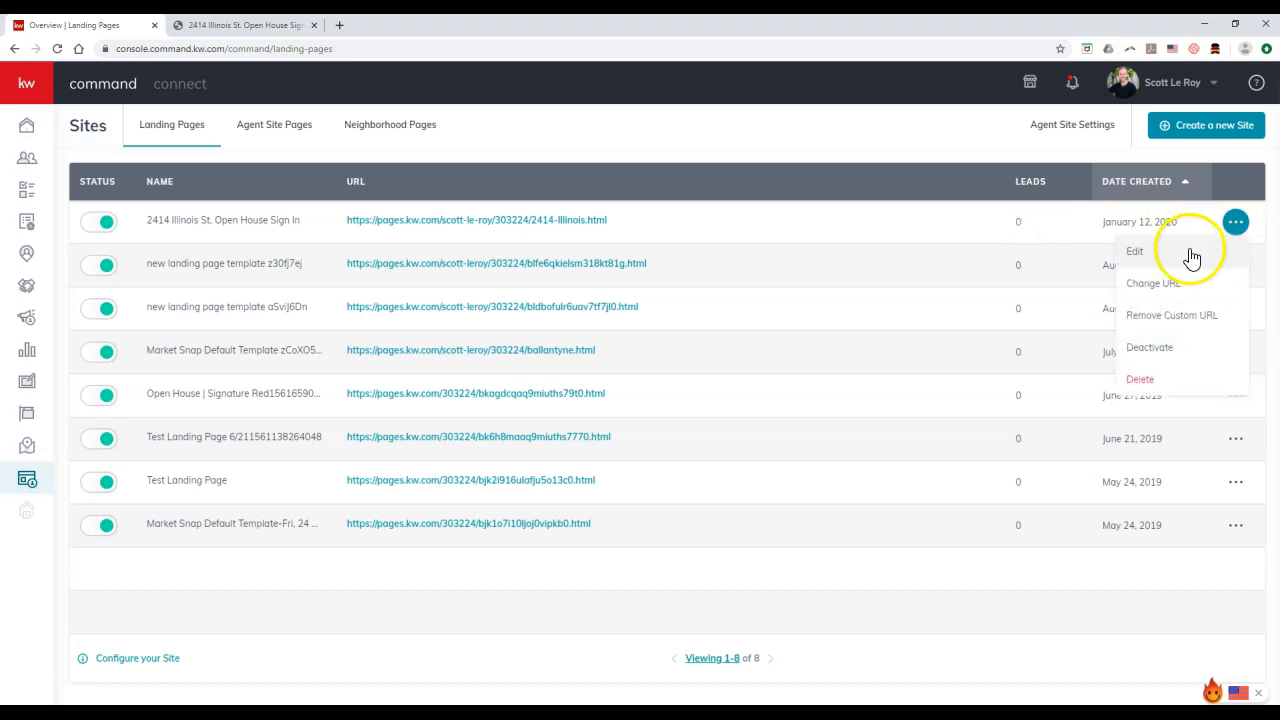
left_click(947, 236)
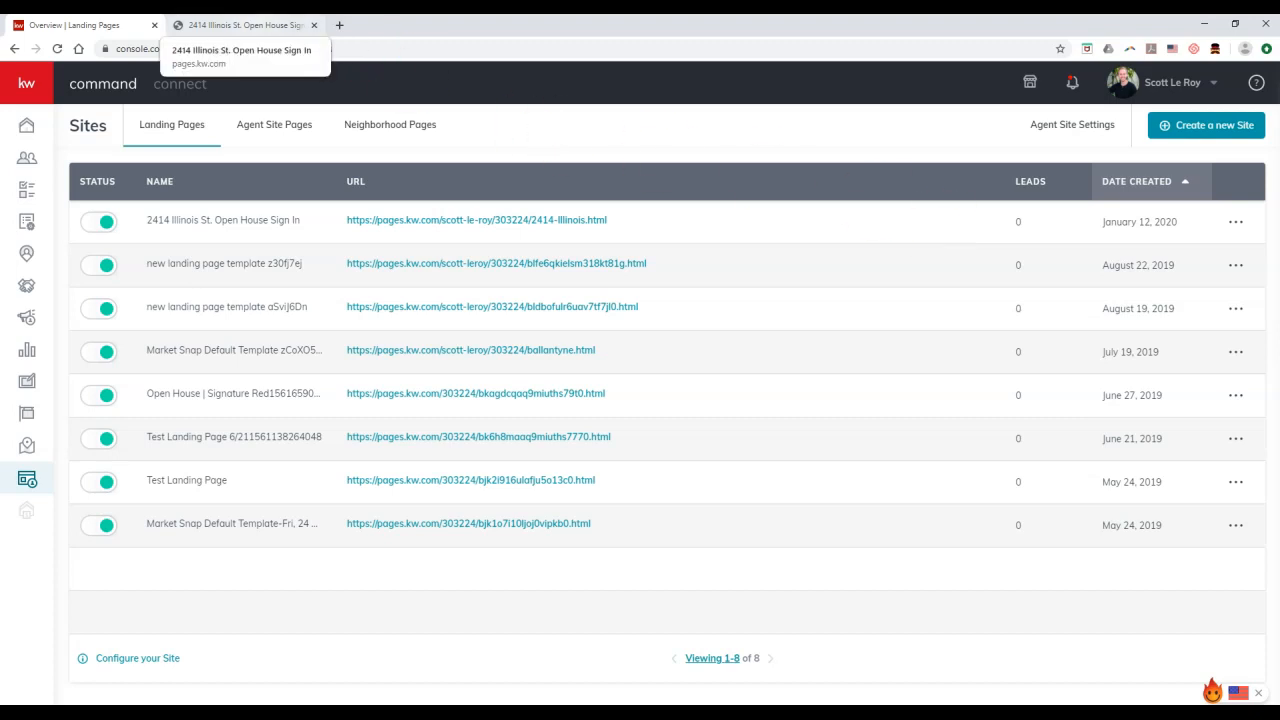
left_click(245, 25)
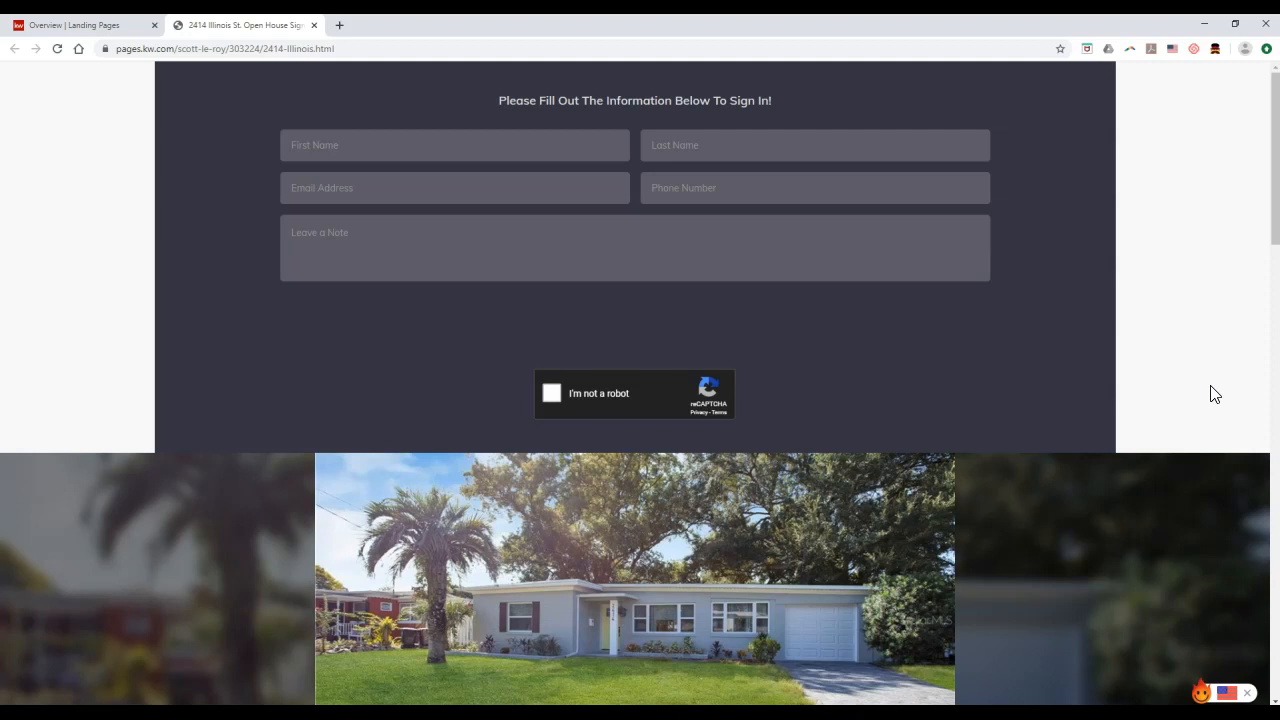
left_click(313, 25)
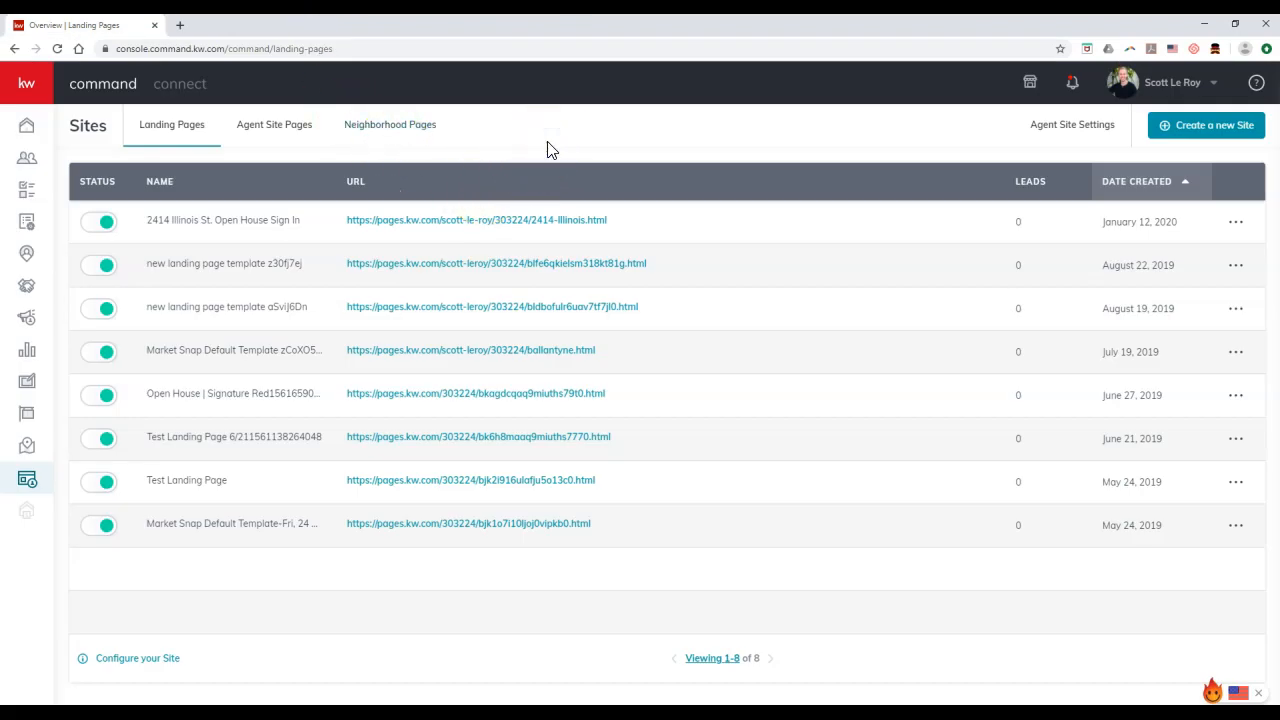